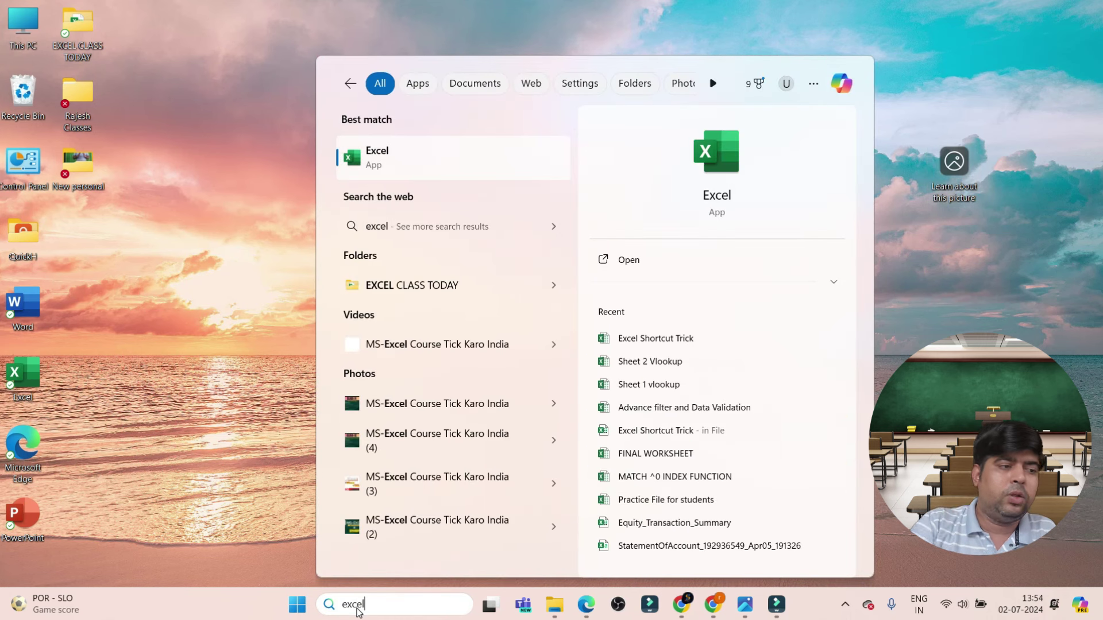
- Launch Excel from the search results and close it again from its start screen
{"action": "left_click", "coordinate": [383, 167]}
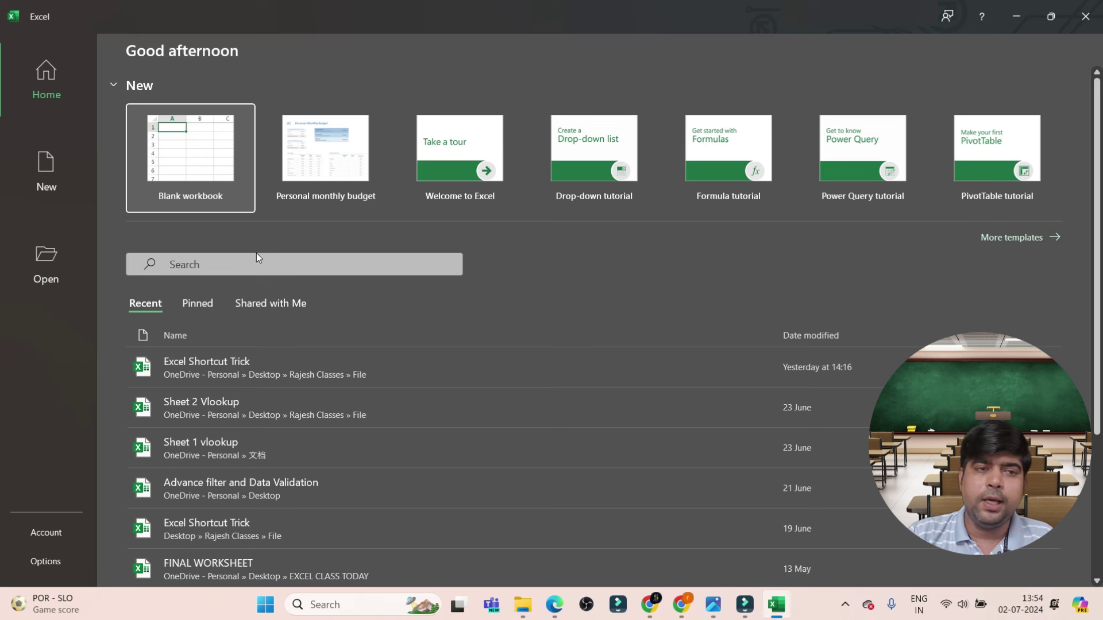
{"action": "left_click", "coordinate": [1085, 16]}
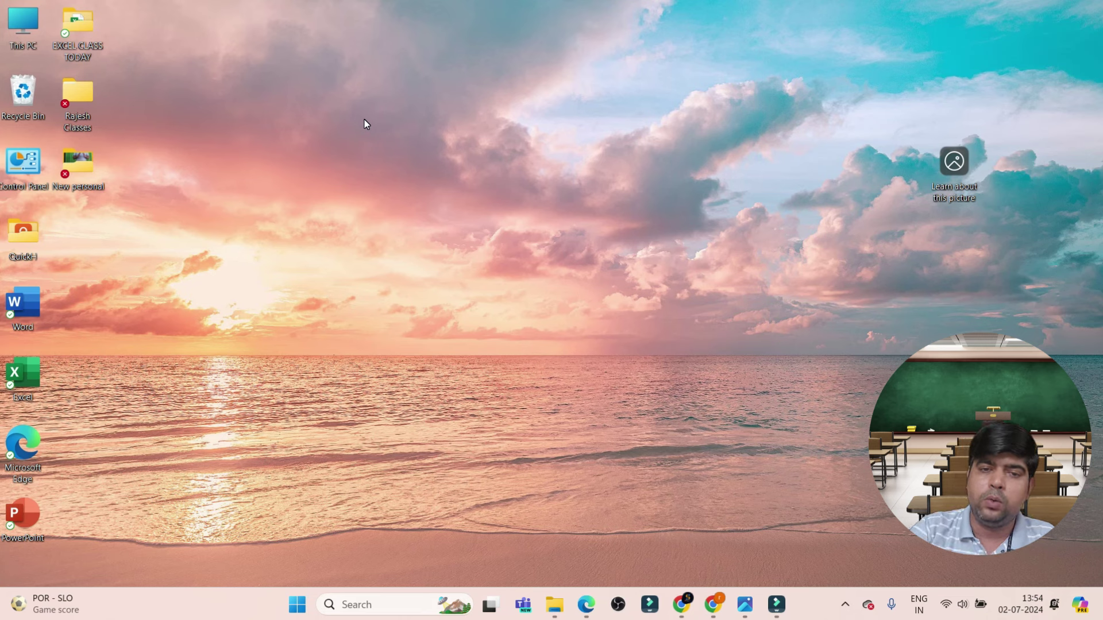
- Create a new Microsoft Excel Worksheet file on the desktop with its default name and move it near the other desktop icons
{"action": "right_click", "coordinate": [283, 151]}
{"action": "mouse_move", "coordinate": [351, 322]}
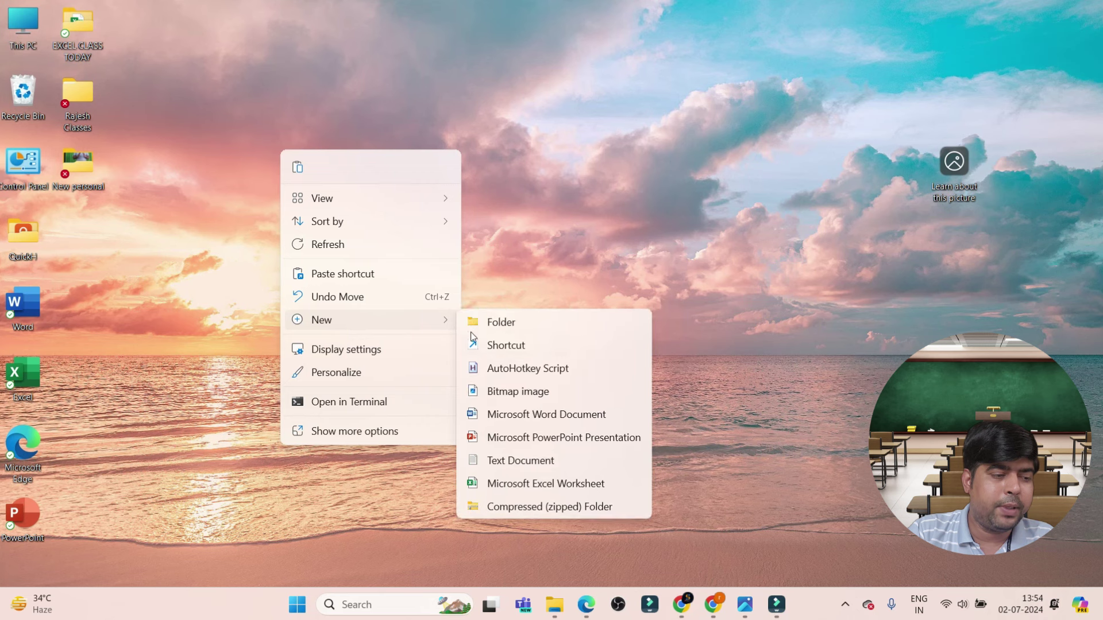
{"action": "left_click", "coordinate": [561, 488]}
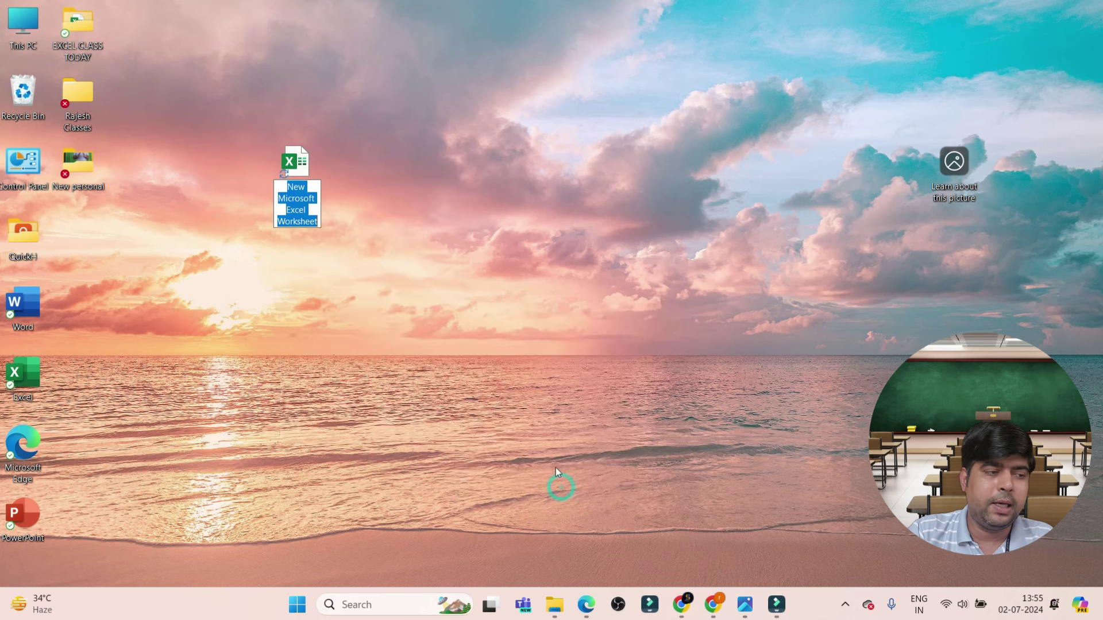
{"action": "left_click", "coordinate": [387, 184]}
{"action": "left_click_drag", "start_coordinate": [284, 172], "coordinate": [180, 69]}
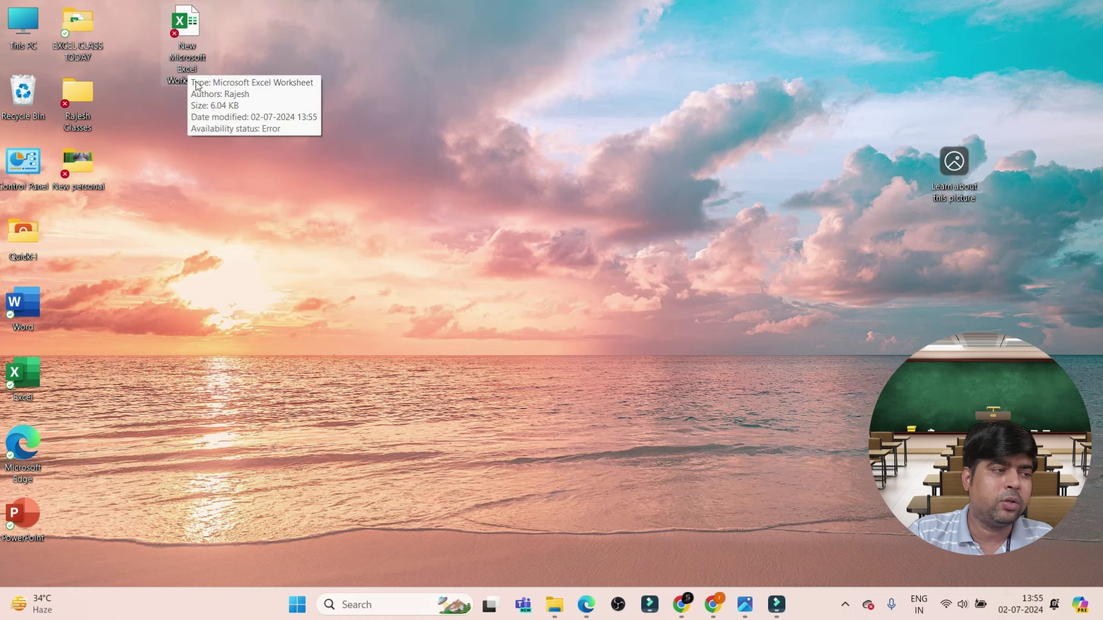
{"action": "left_click", "coordinate": [448, 309]}
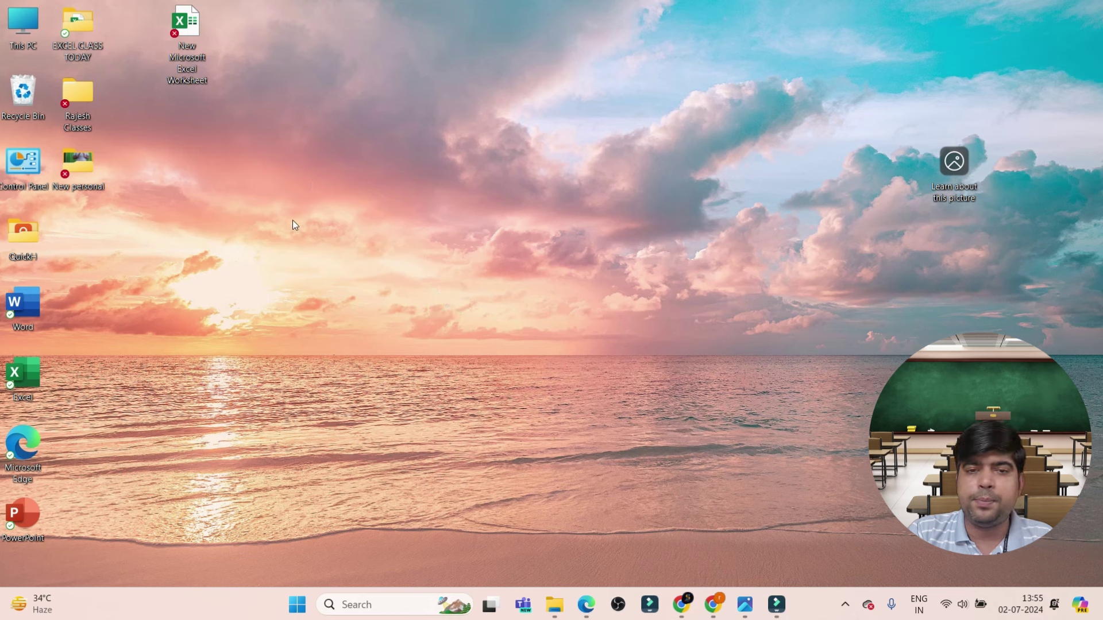
- Open the new worksheet file from the desktop and close it again
{"action": "double_click", "coordinate": [177, 47]}
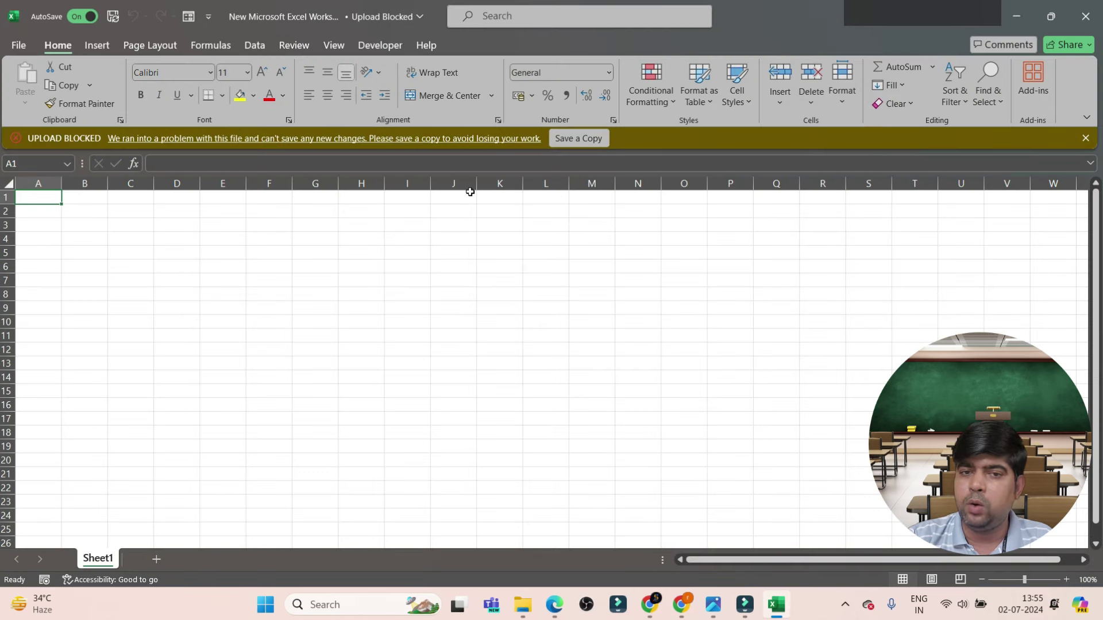
{"action": "left_click", "coordinate": [1085, 16]}
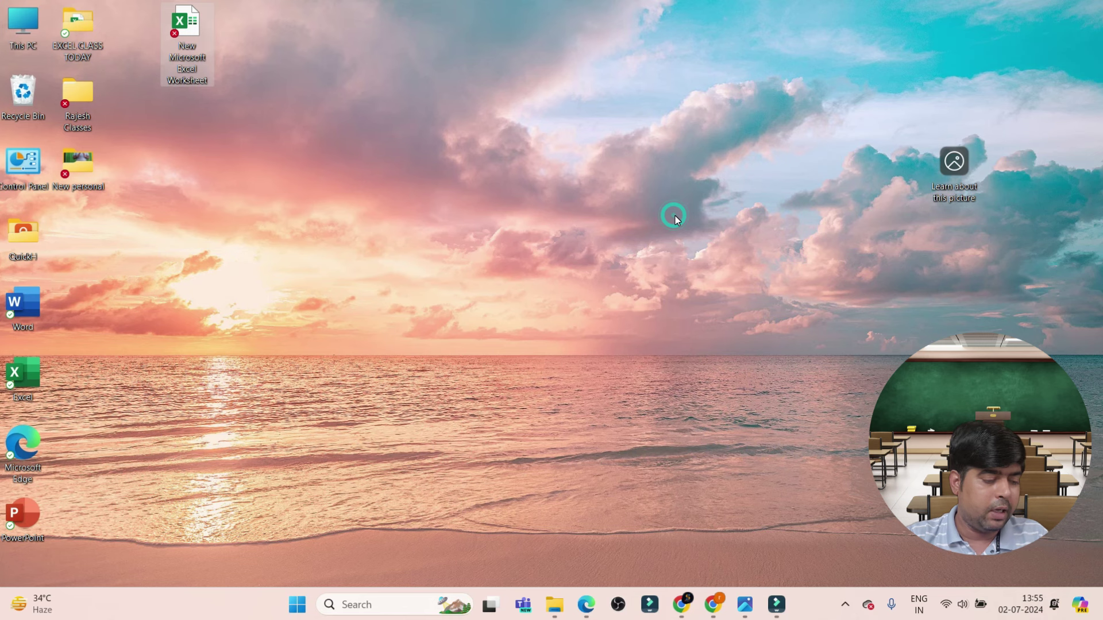
- Launch Excel by running the command excel in the Run dialog and create a blank workbook
{"action": "key", "text": "super+r"}
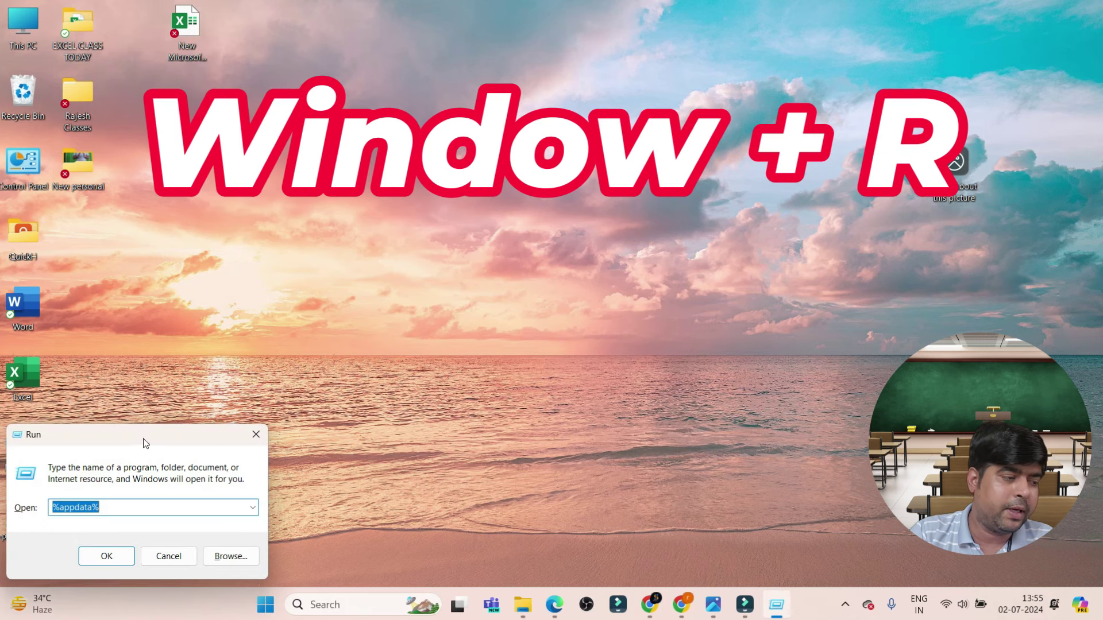
{"action": "left_click_drag", "start_coordinate": [144, 442], "coordinate": [481, 233]}
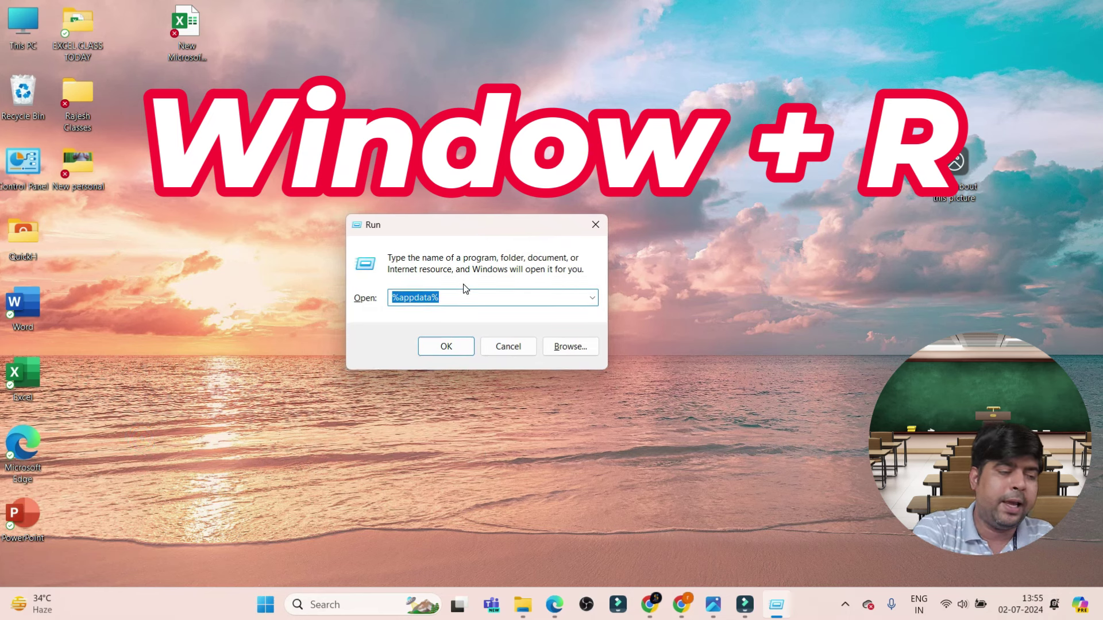
{"action": "type", "text": "excel"}
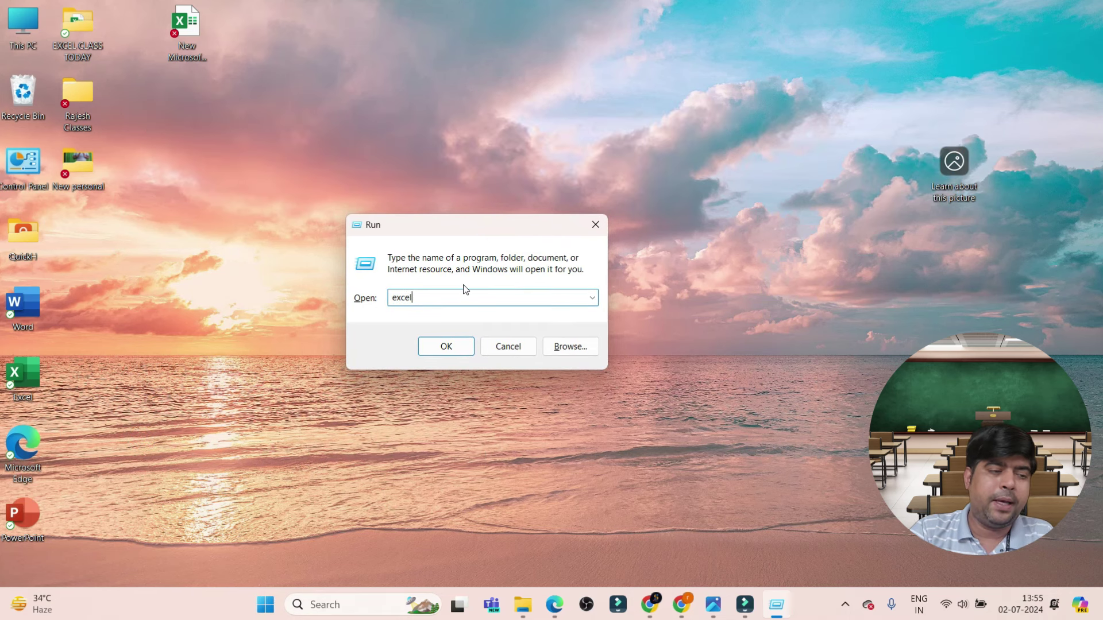
{"action": "left_click", "coordinate": [459, 348]}
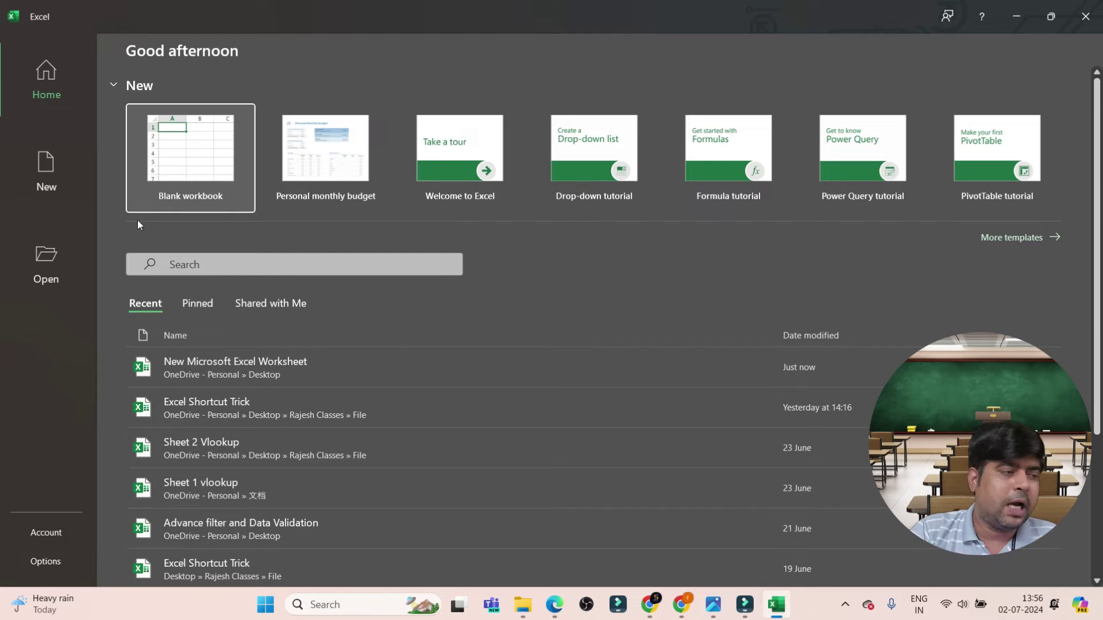
{"action": "left_click", "coordinate": [202, 172]}
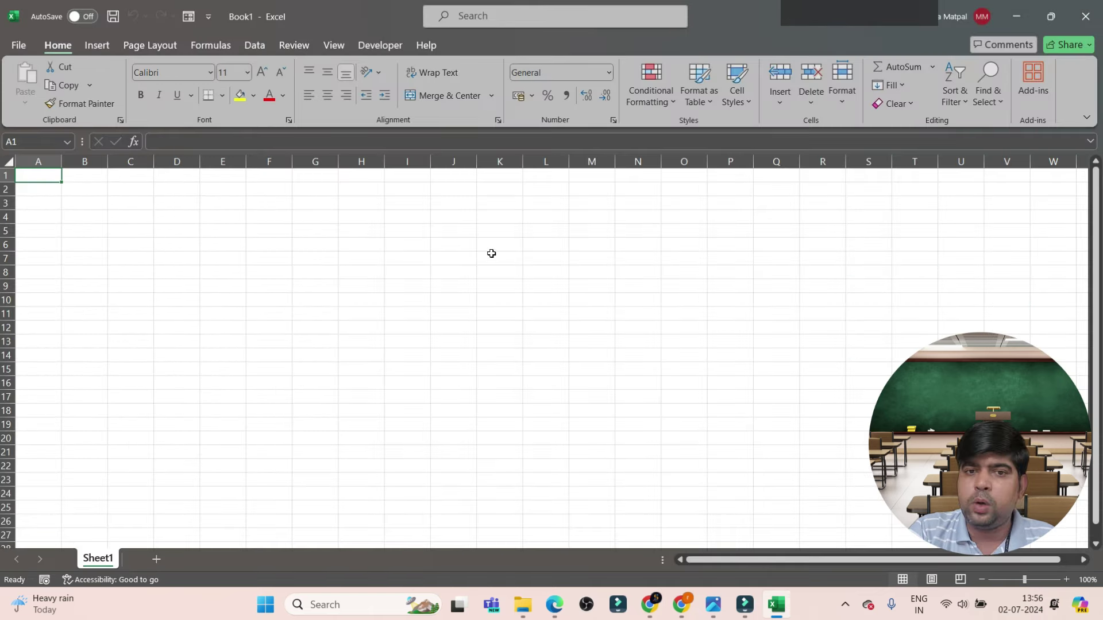
- Look through the available workbook templates and the locations for opening and saving files
{"action": "left_click", "coordinate": [20, 46]}
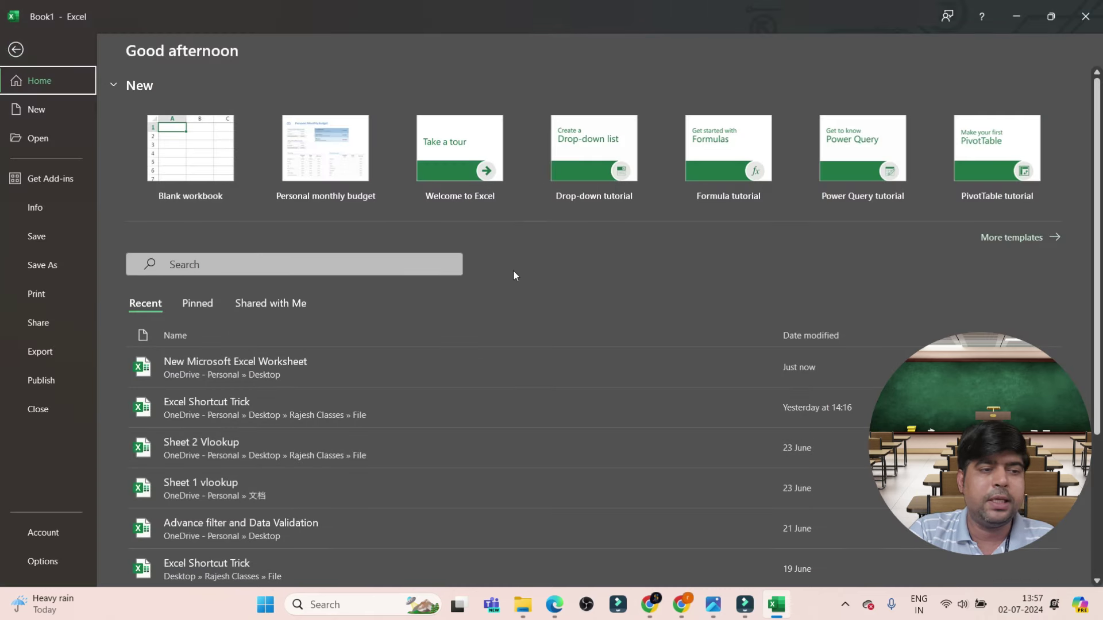
{"action": "left_click", "coordinate": [1015, 237]}
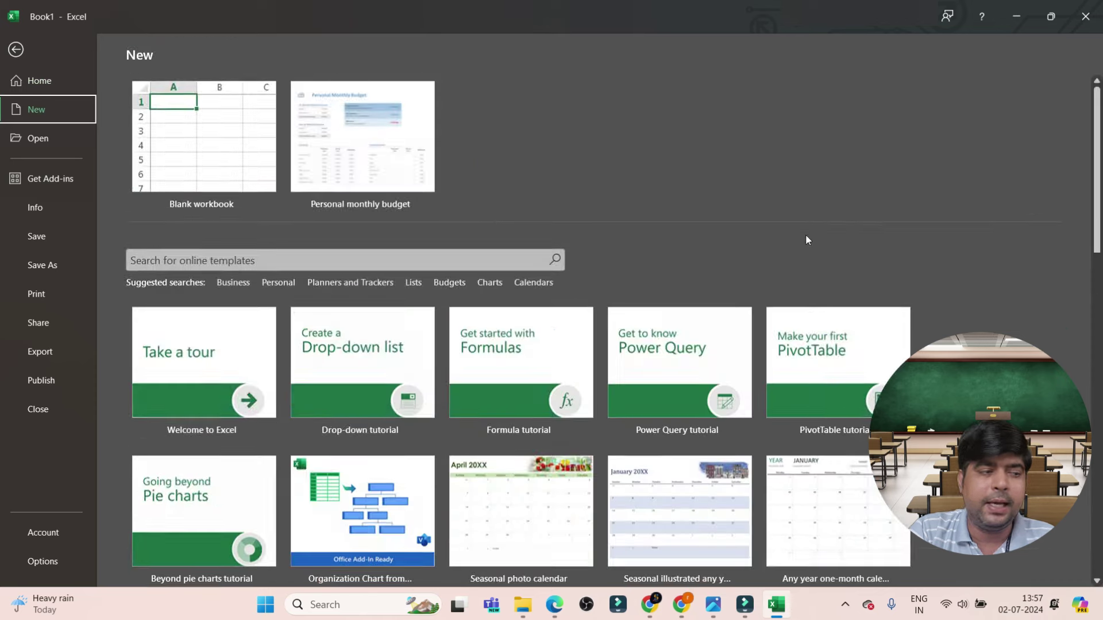
{"action": "scroll", "coordinate": [444, 378], "scroll_direction": "down", "scroll_amount": 4}
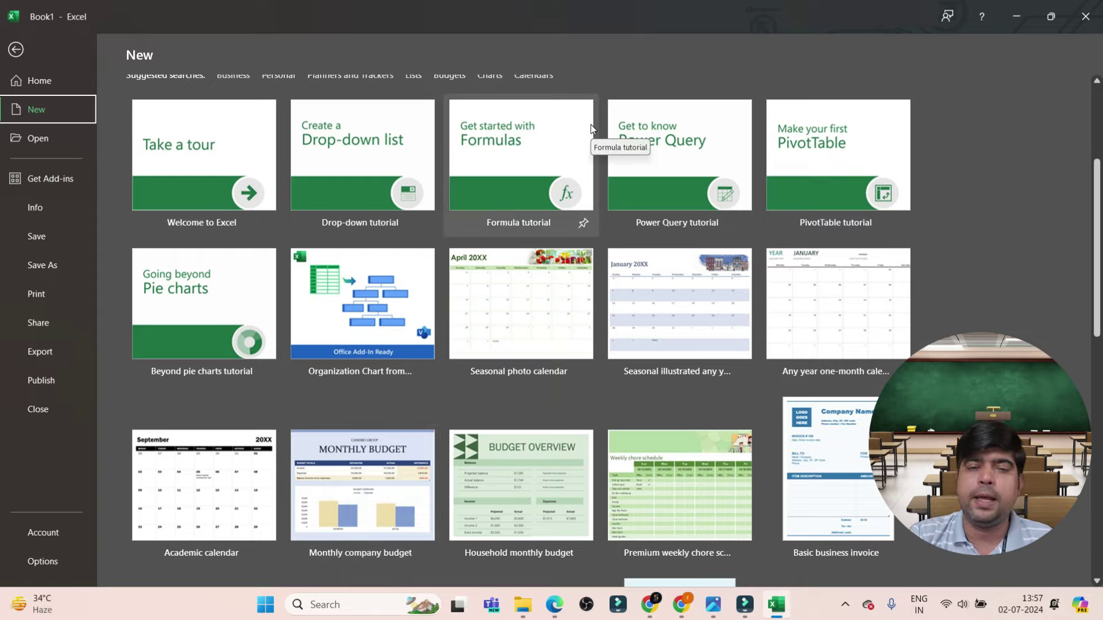
{"action": "scroll", "coordinate": [559, 309], "scroll_direction": "up", "scroll_amount": 3}
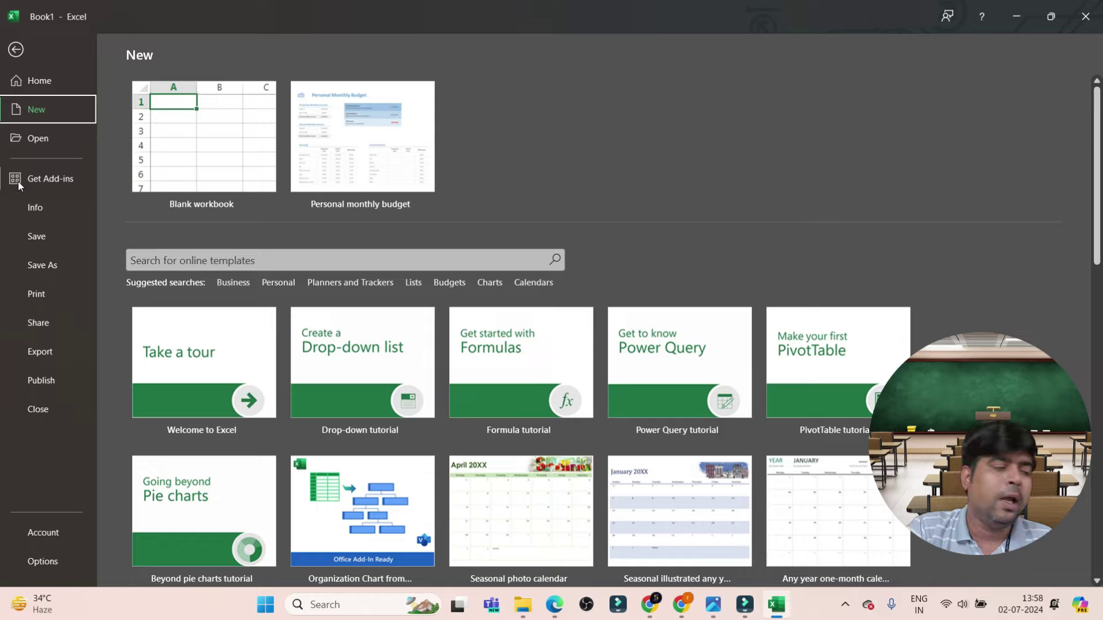
{"action": "left_click", "coordinate": [46, 143]}
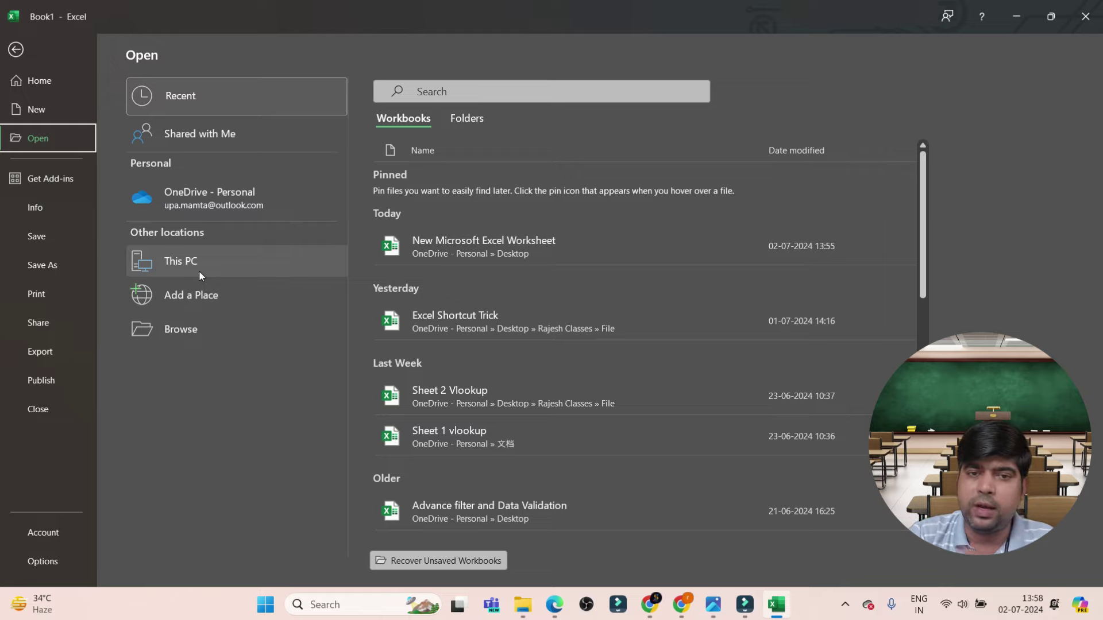
{"action": "left_click", "coordinate": [40, 240]}
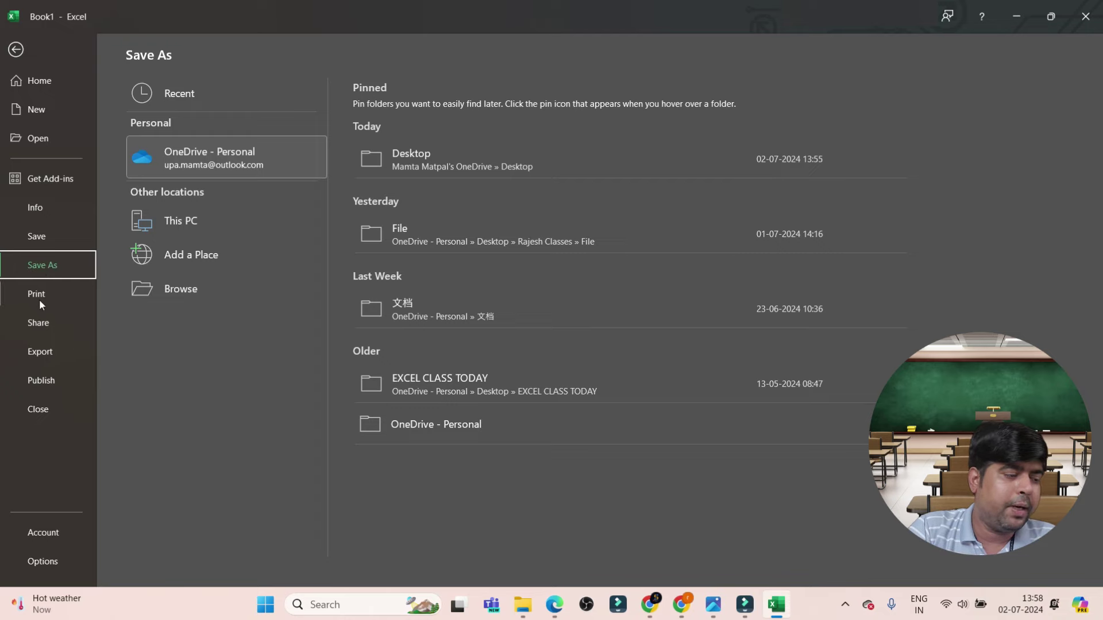
- Examine the Excel options for the Quick Access Toolbar and for customizing the ribbon
{"action": "left_click", "coordinate": [49, 562]}
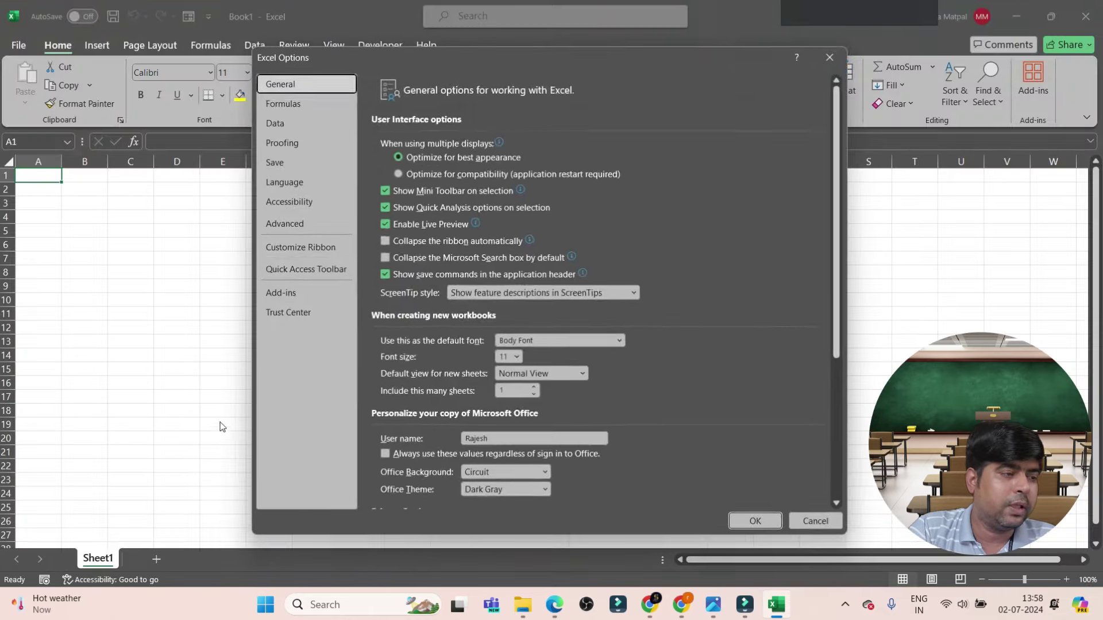
{"action": "left_click", "coordinate": [309, 267]}
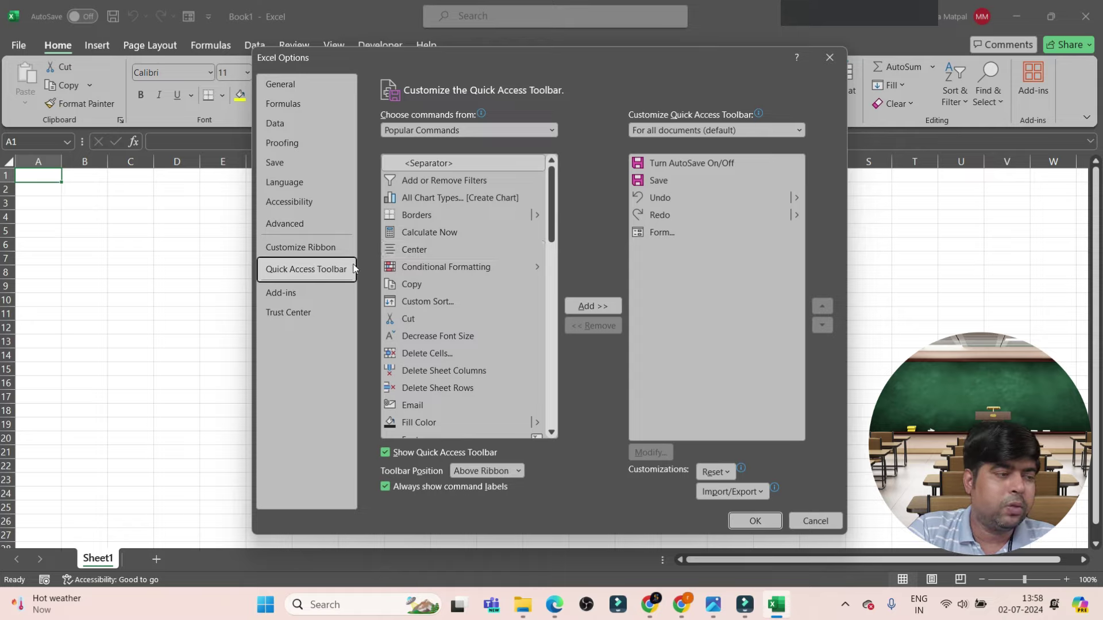
{"action": "left_click", "coordinate": [325, 248]}
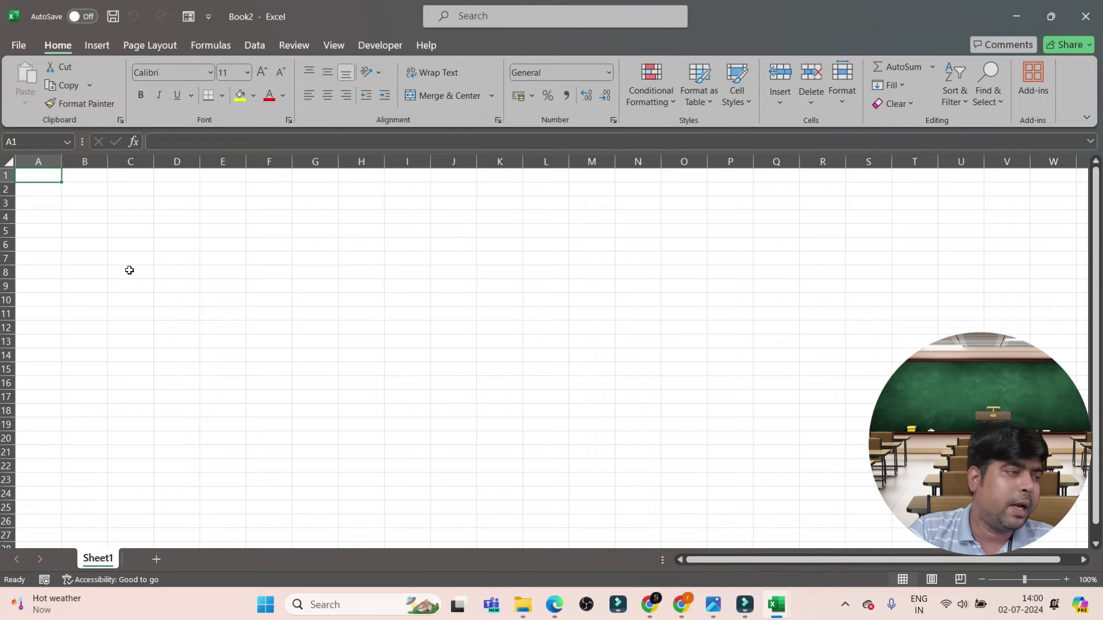
- Create another blank workbook and enter r in cell C6
{"action": "left_click", "coordinate": [21, 48]}
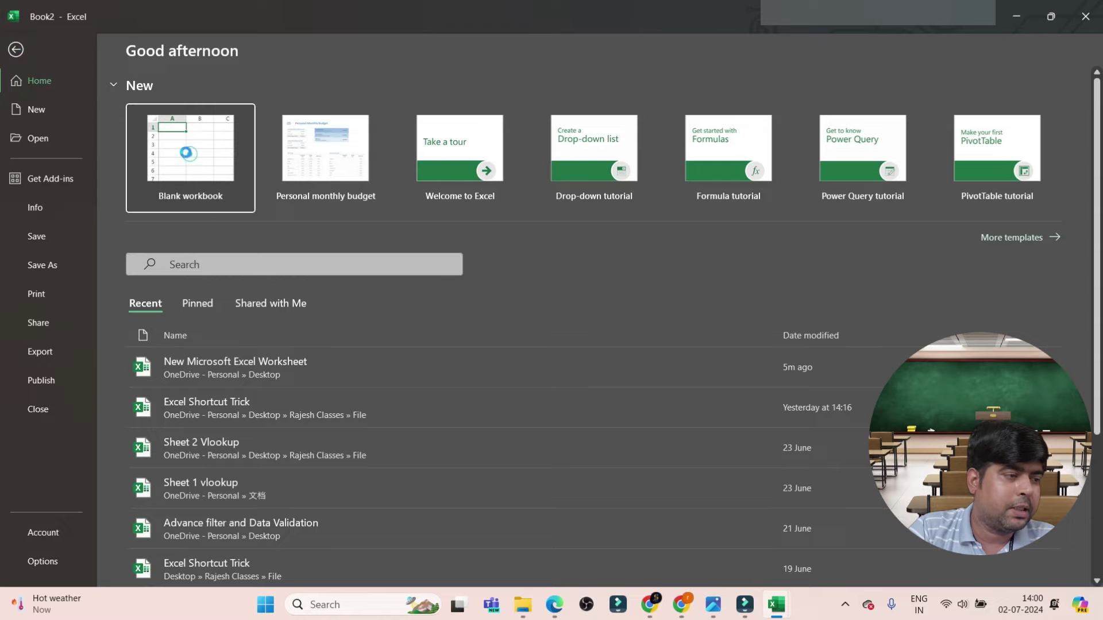
{"action": "left_click", "coordinate": [174, 150]}
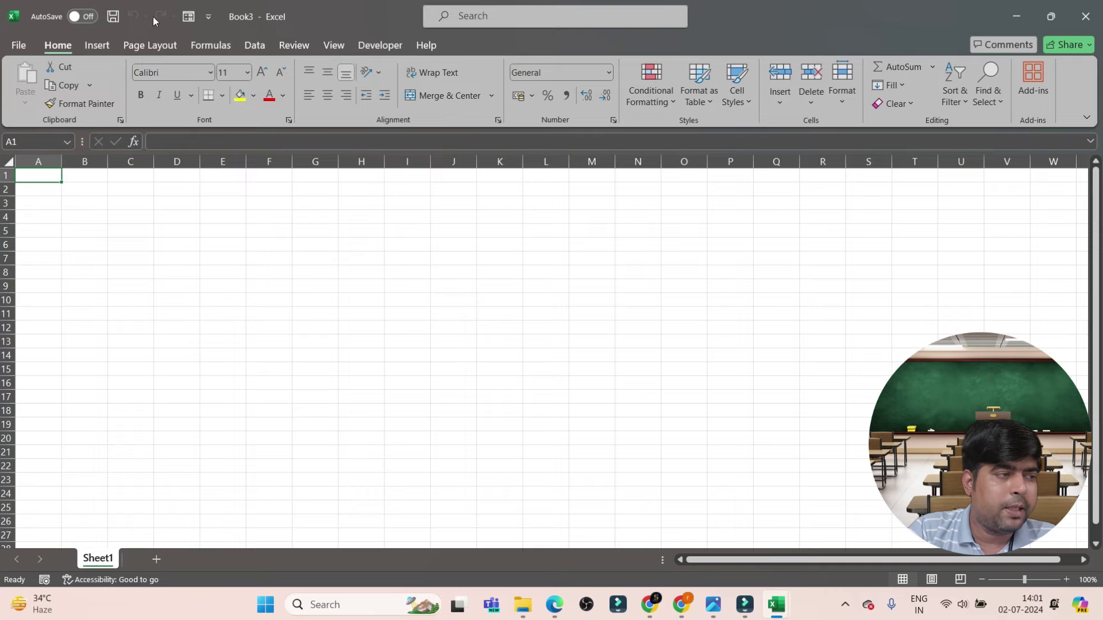
{"action": "left_click", "coordinate": [98, 248]}
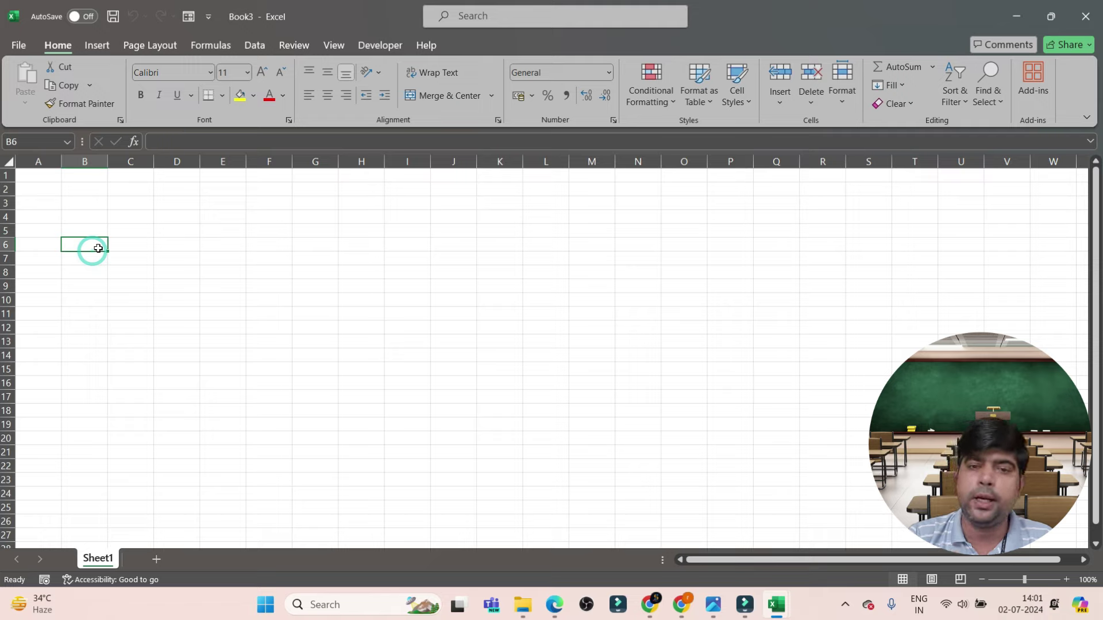
{"action": "double_click", "coordinate": [138, 247]}
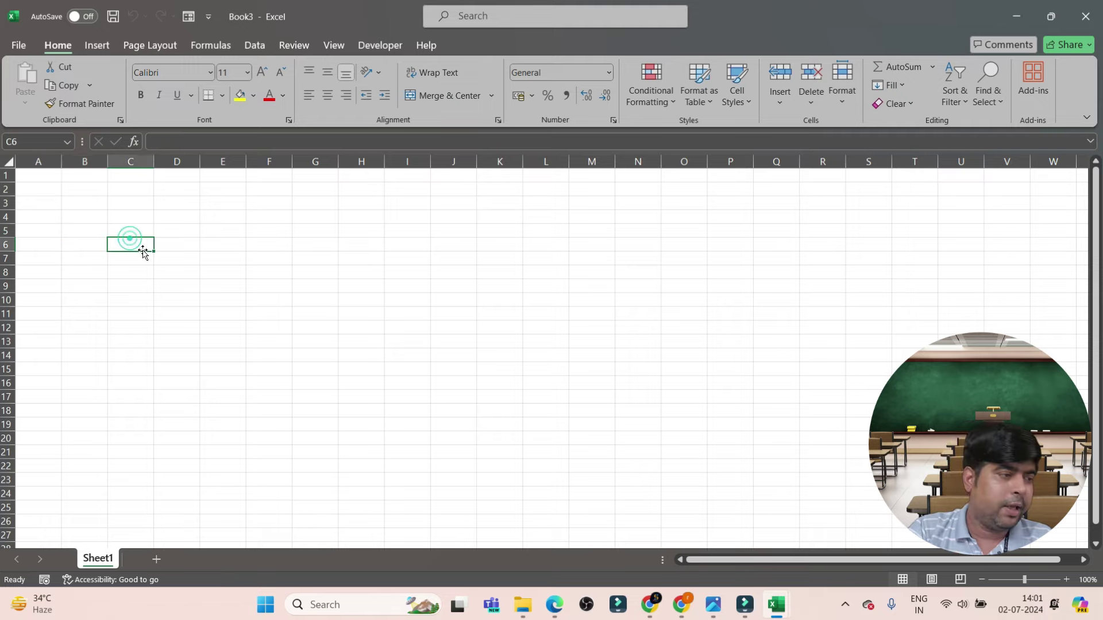
{"action": "type", "text": "r"}
{"action": "left_click", "coordinate": [166, 287]}
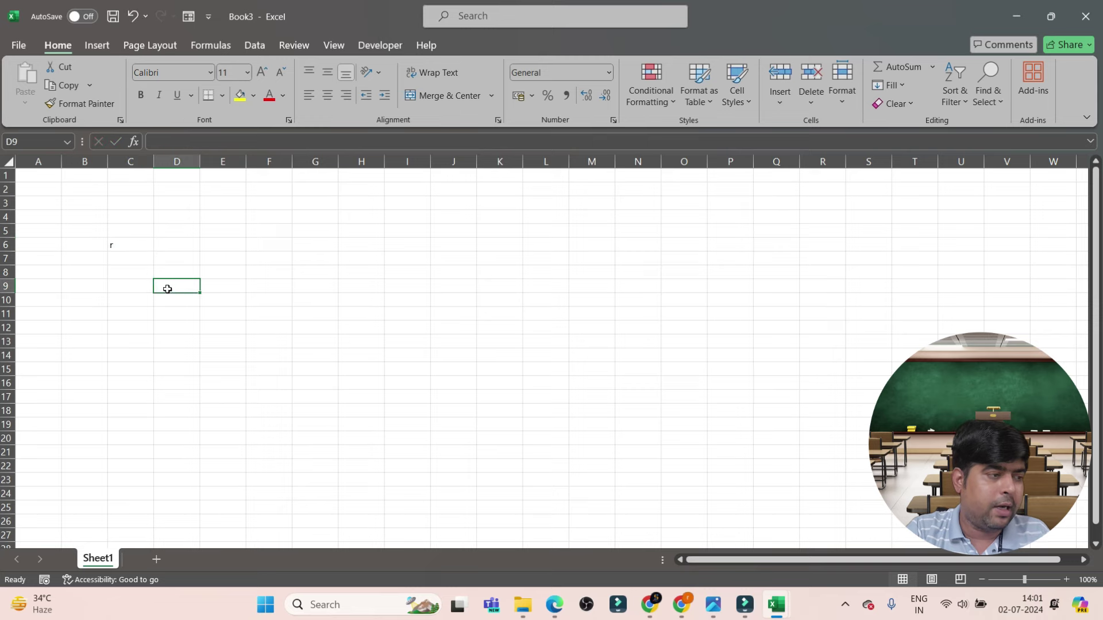
- Undo the entry in cell C6 and redo it
{"action": "left_click", "coordinate": [116, 244]}
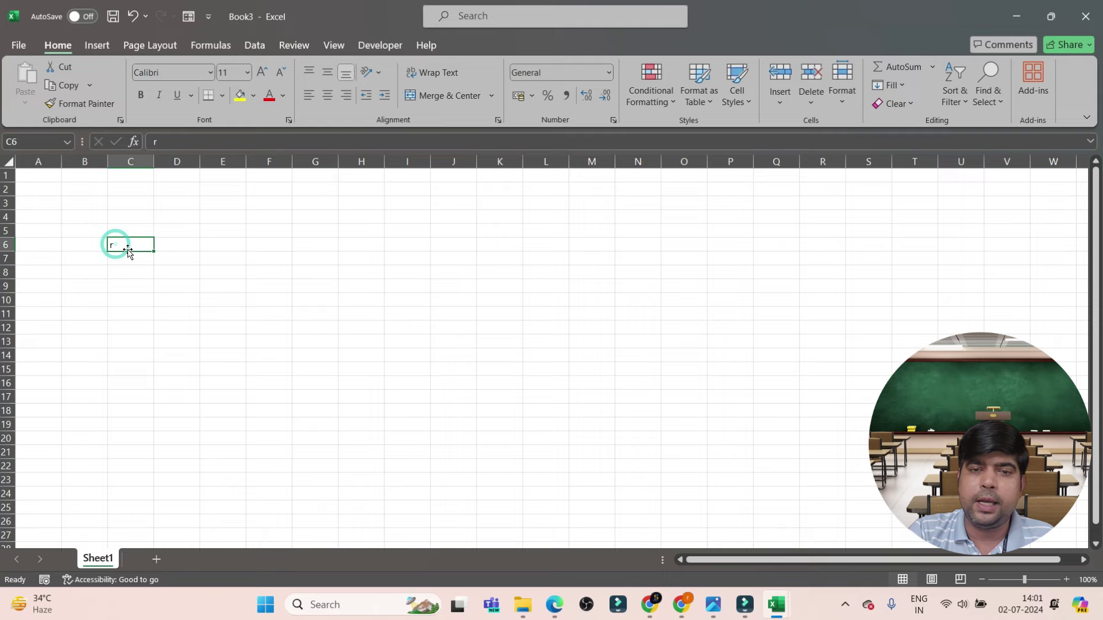
{"action": "left_click", "coordinate": [133, 17]}
{"action": "left_click", "coordinate": [259, 275]}
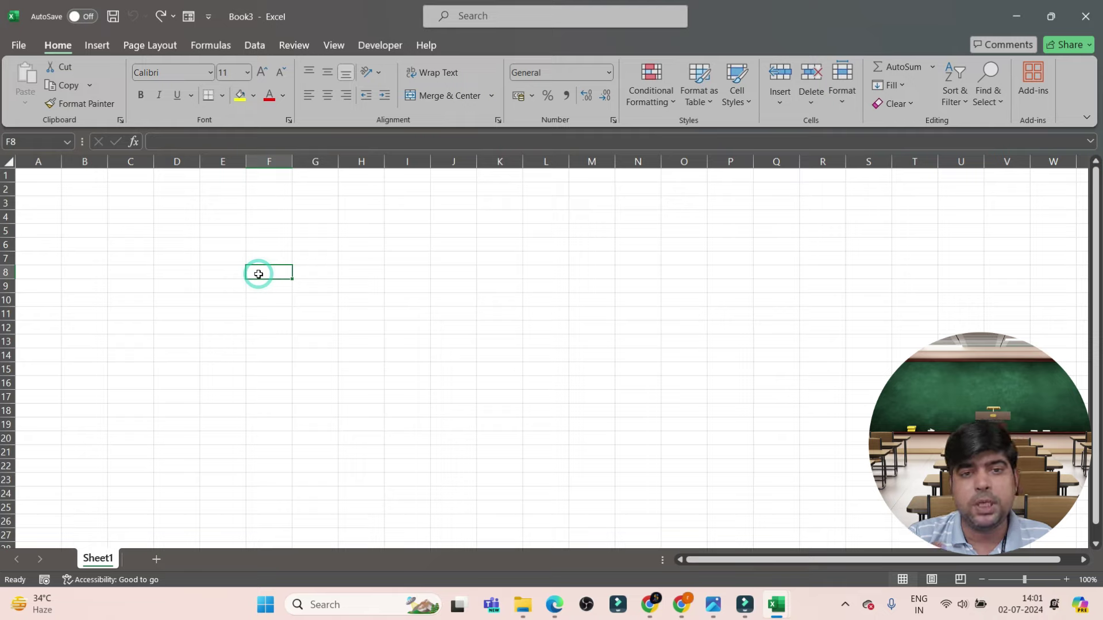
{"action": "left_click", "coordinate": [161, 16]}
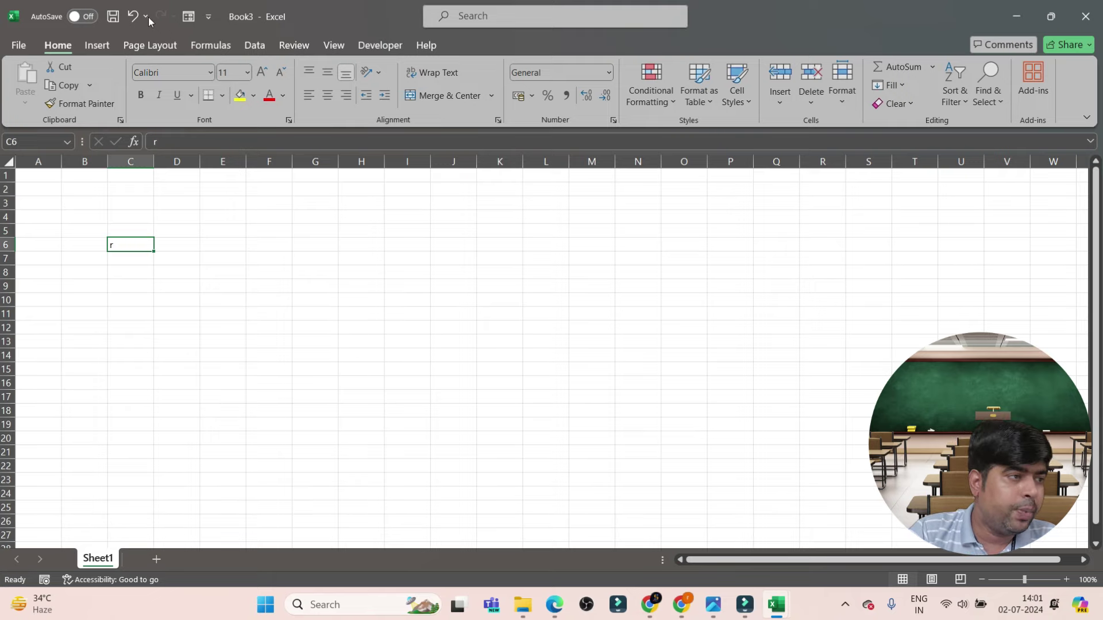
{"action": "left_click", "coordinate": [208, 17]}
{"action": "left_click", "coordinate": [208, 18]}
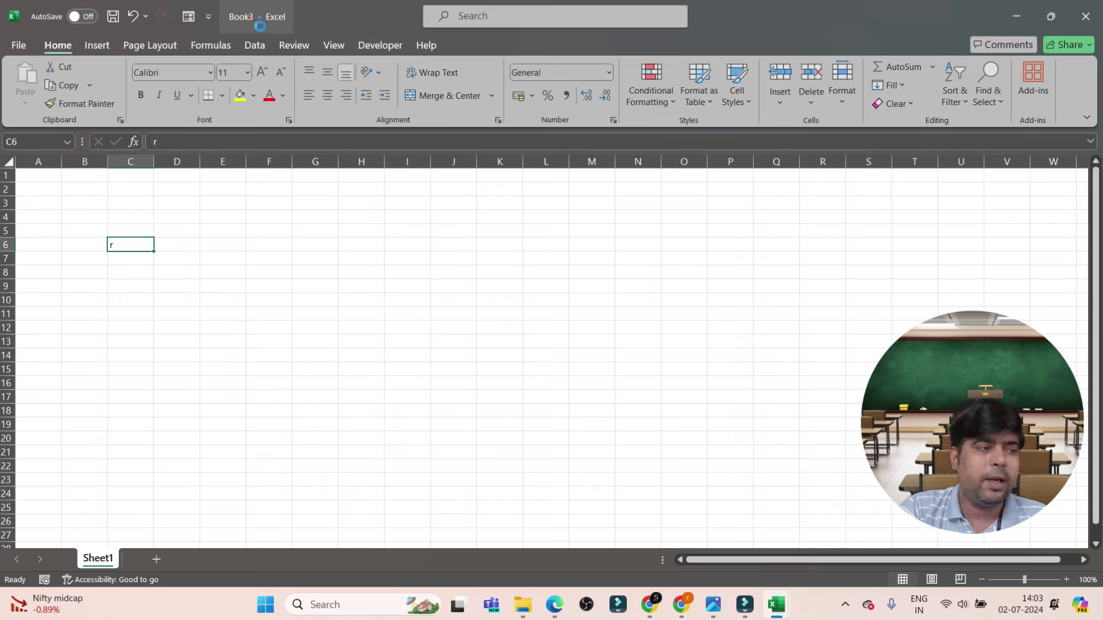
{"action": "key", "text": "Escape"}
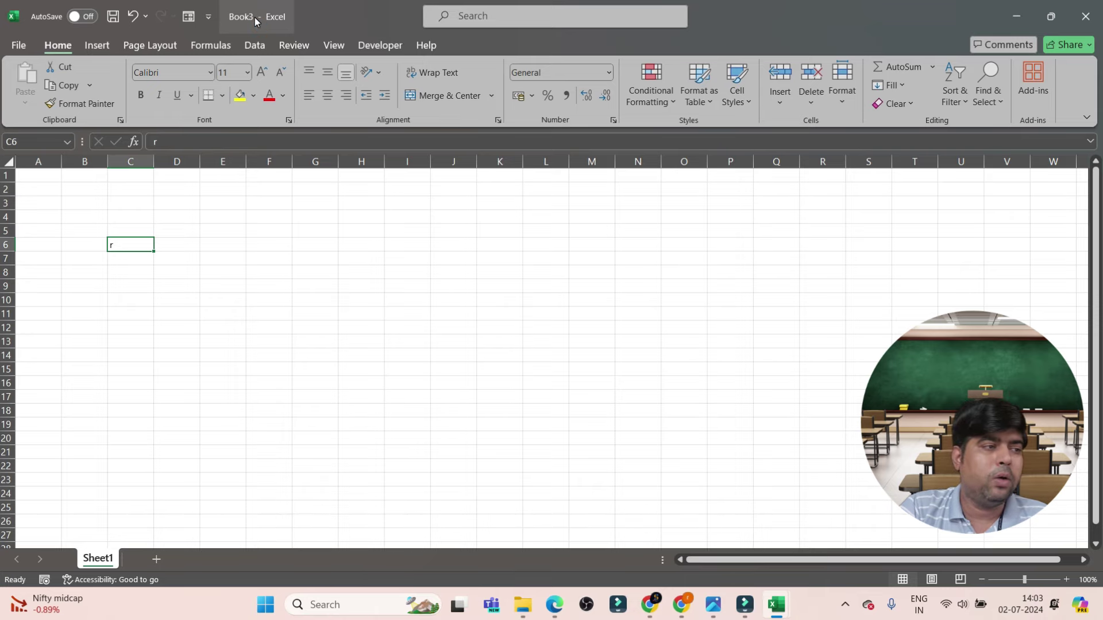
- Save the workbook as Class-1 in the OneDrive Desktop folder
{"action": "key", "text": "ctrl+s"}
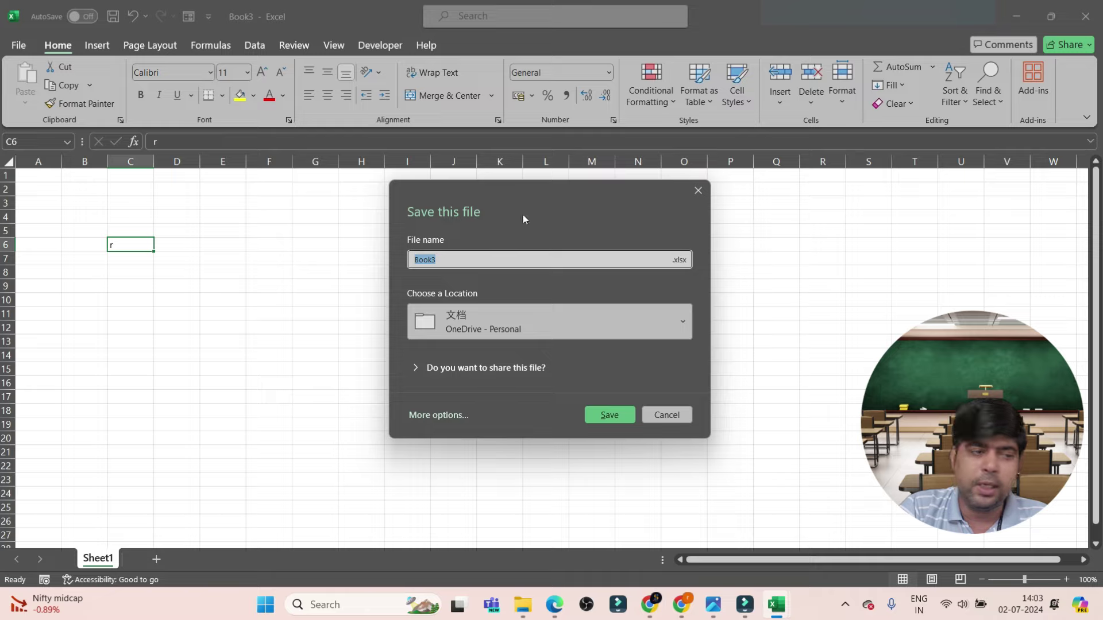
{"action": "key", "text": "Caps_Lock"}
{"action": "type", "text": "C"}
{"action": "key", "text": "Caps_Lock"}
{"action": "type", "text": "lass-1"}
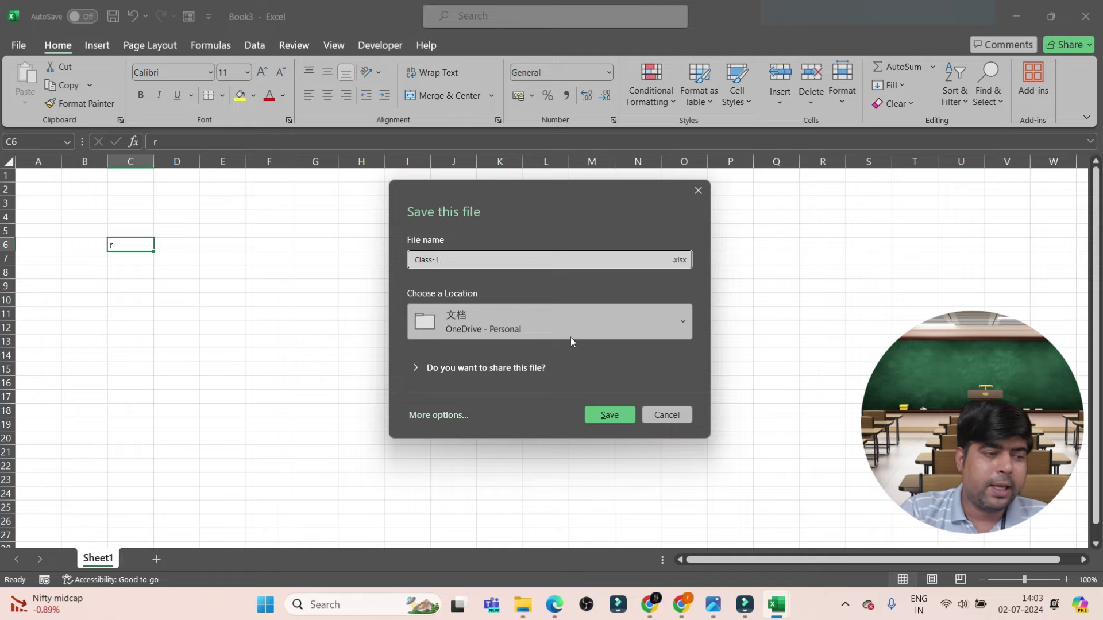
{"action": "left_click", "coordinate": [626, 325]}
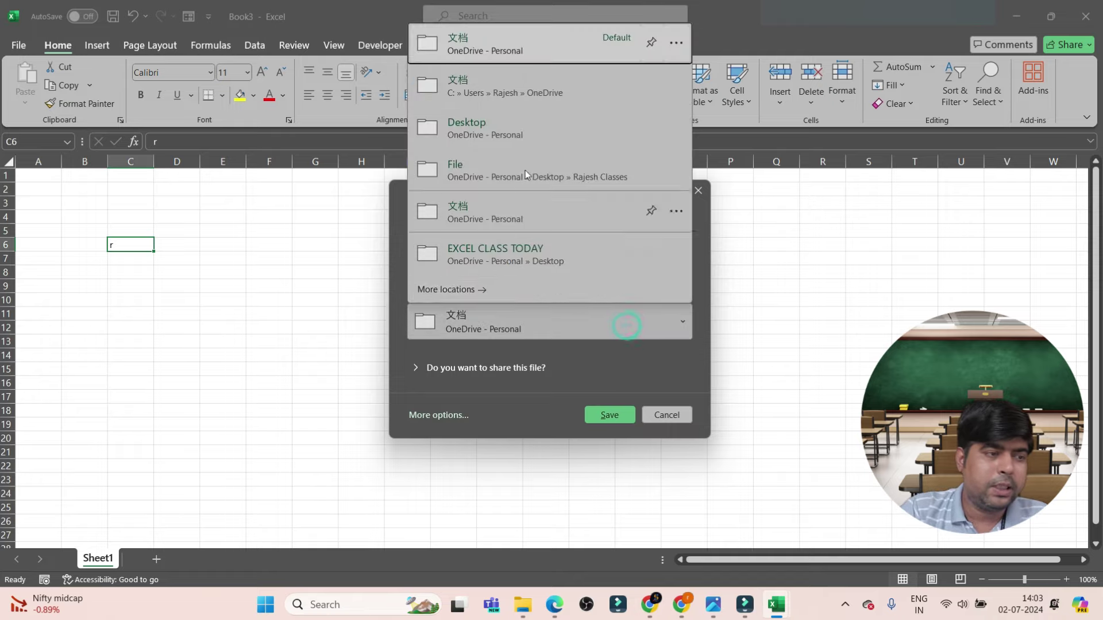
{"action": "left_click", "coordinate": [480, 129]}
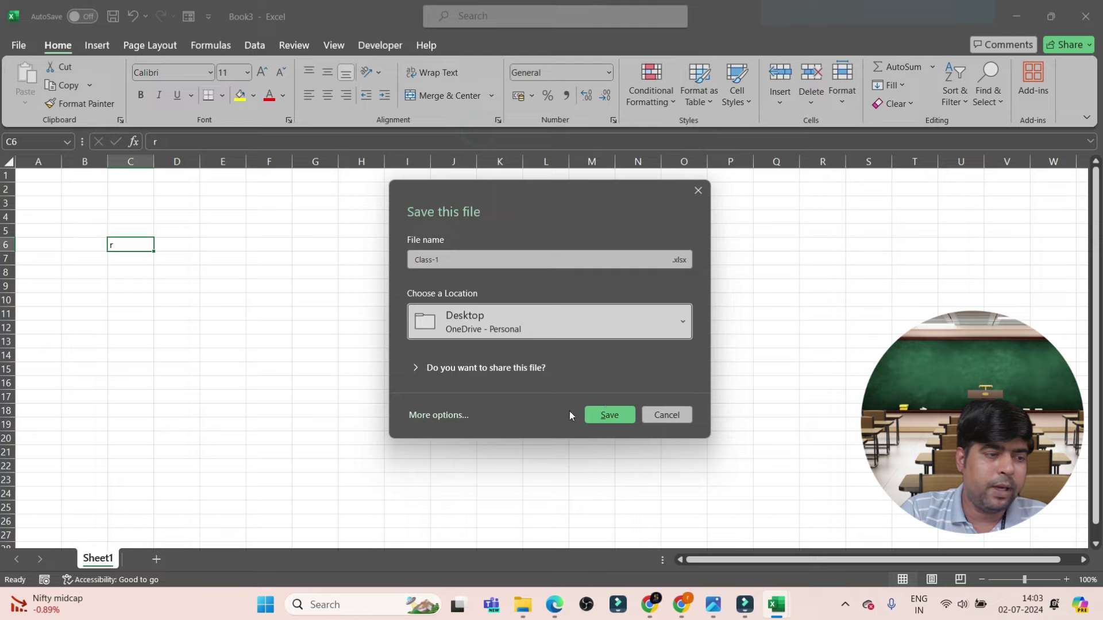
{"action": "left_click", "coordinate": [602, 418]}
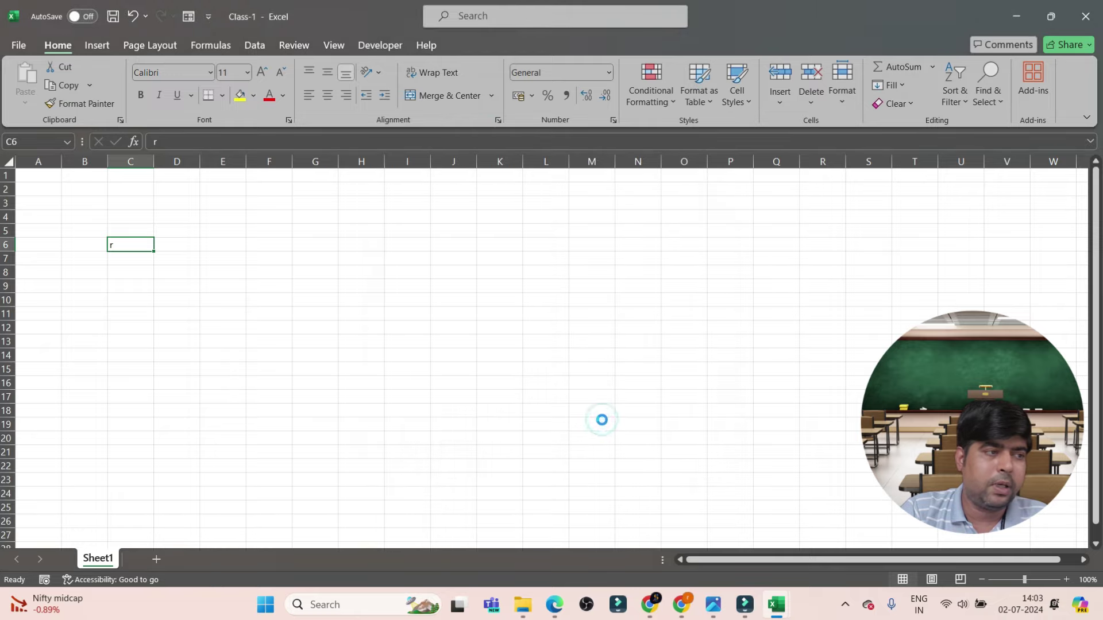
- Minimize the workbook windows and locate the saved Class-1 file on the desktop
{"action": "left_click", "coordinate": [556, 383]}
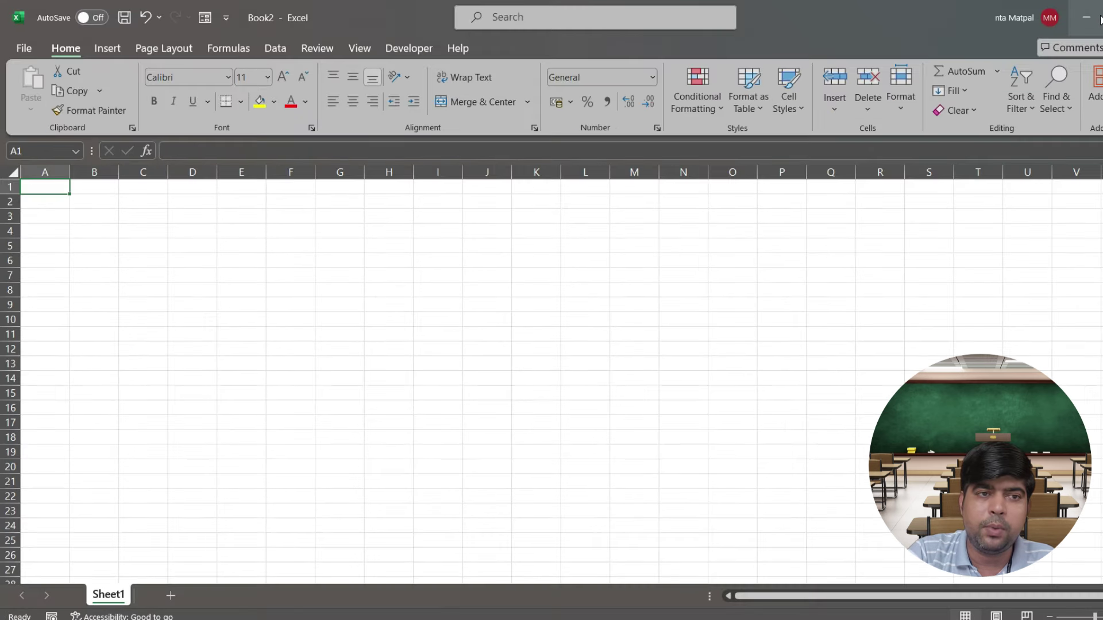
{"action": "left_click", "coordinate": [1097, 18]}
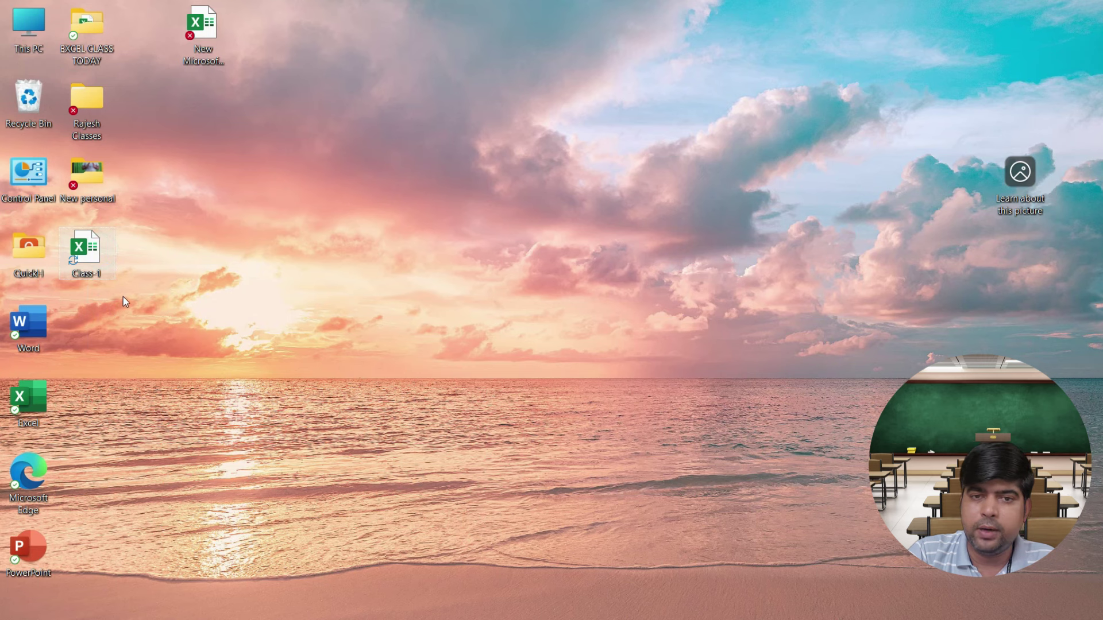
{"action": "mouse_move", "coordinate": [101, 280]}
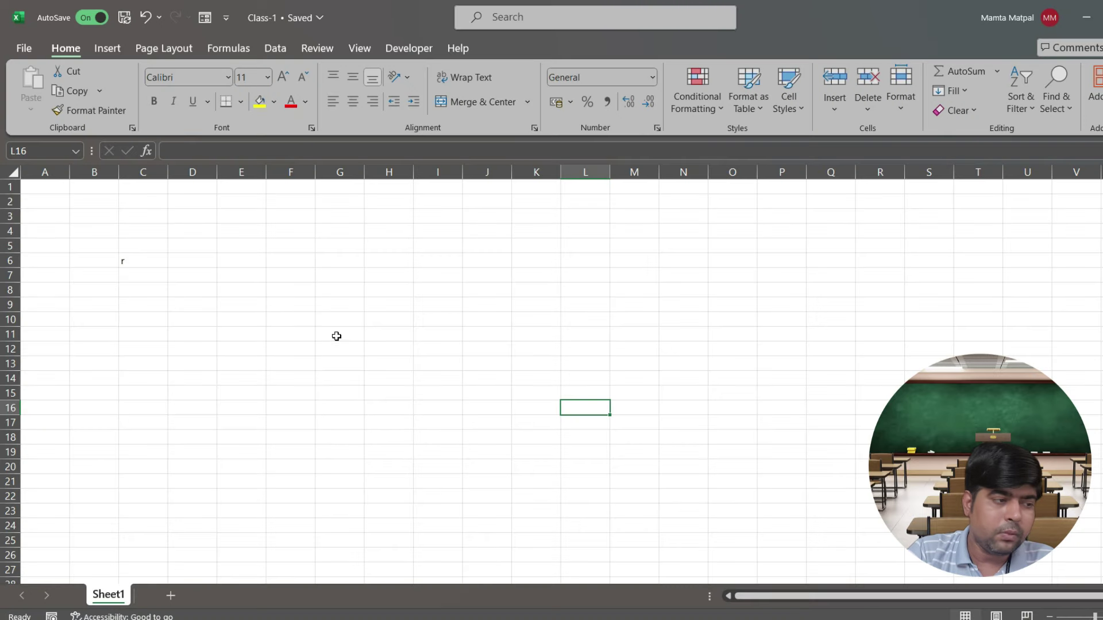
{"action": "left_click", "coordinate": [264, 274]}
{"action": "left_click", "coordinate": [153, 264]}
{"action": "left_click_drag", "start_coordinate": [221, 335], "coordinate": [221, 340]}
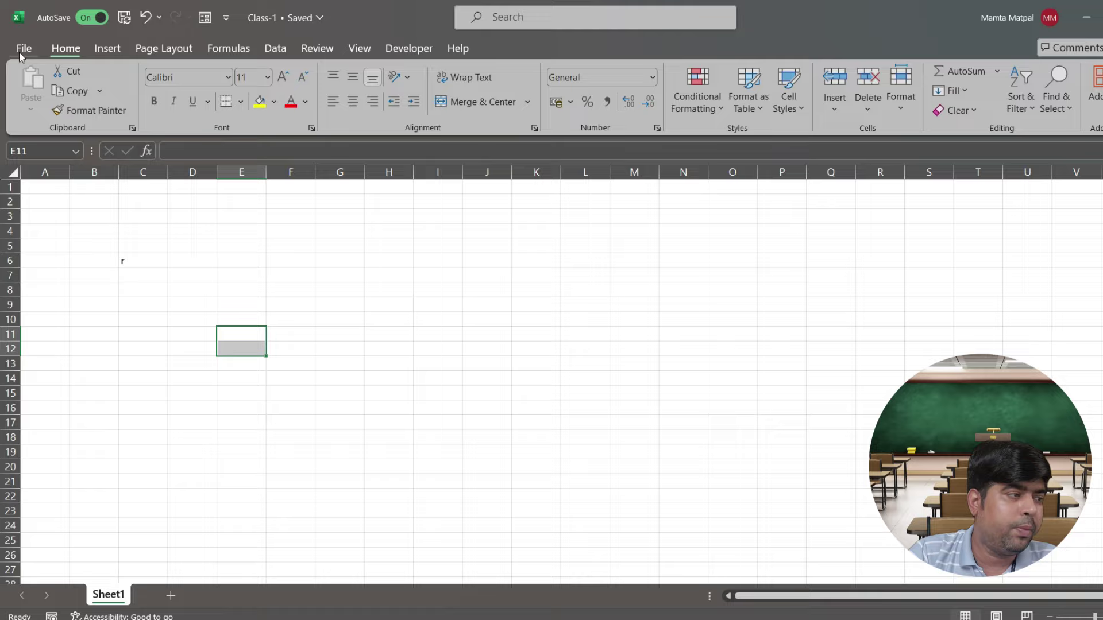
- Look through the File page and the Home, Insert, Page Layout, Formulas, Data, Review, View, Developer and Help command sets
{"action": "left_click", "coordinate": [23, 46]}
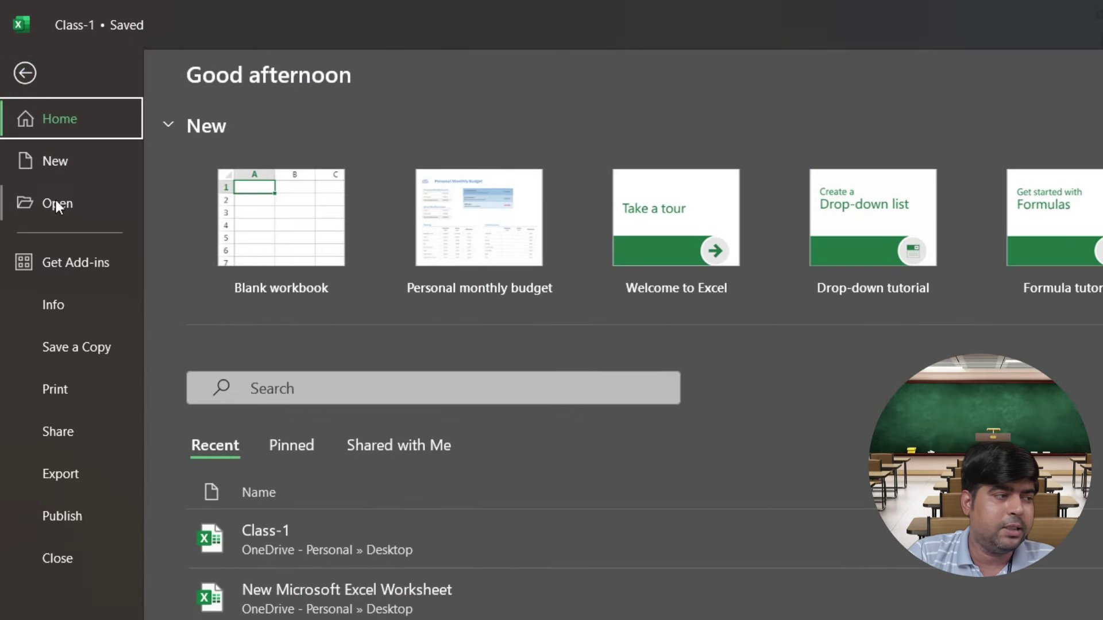
{"action": "left_click", "coordinate": [24, 74]}
{"action": "left_click", "coordinate": [92, 67]}
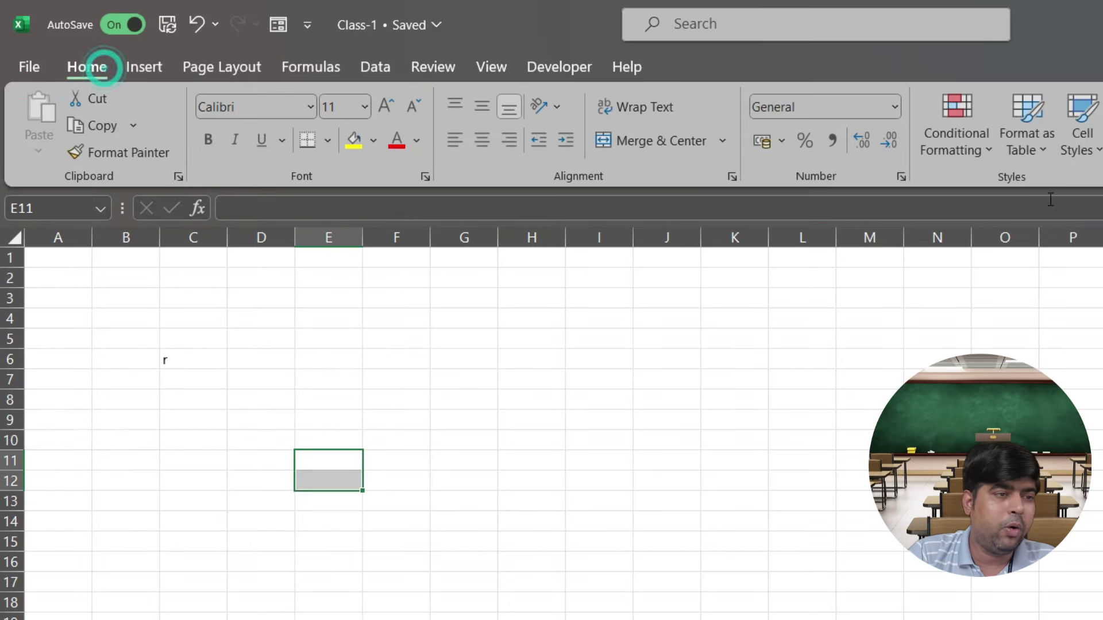
{"action": "left_click", "coordinate": [151, 67]}
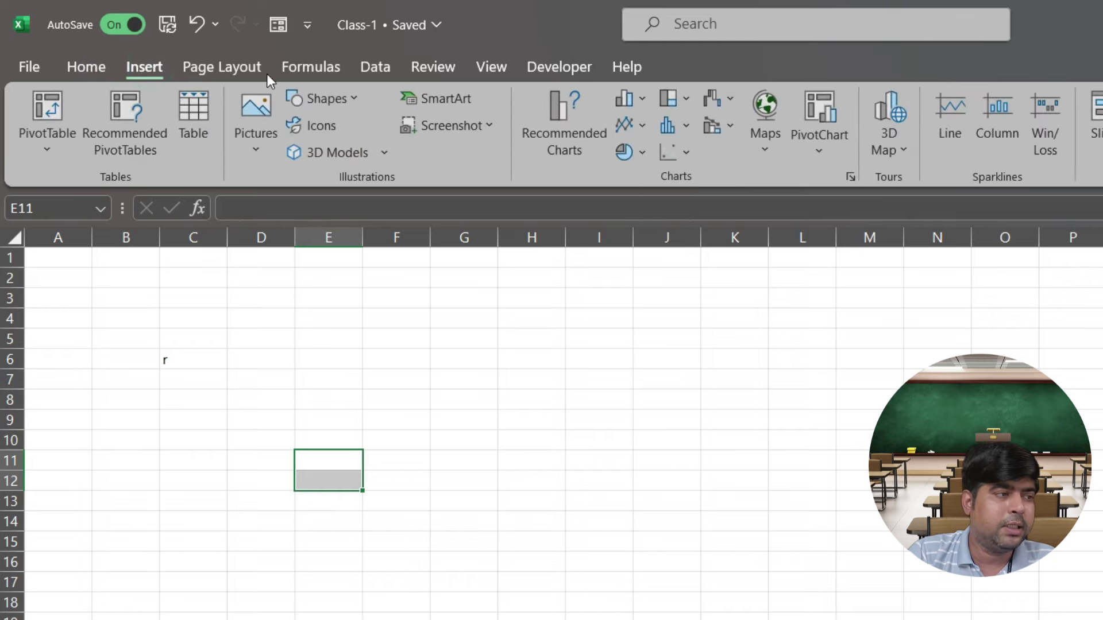
{"action": "left_click", "coordinate": [252, 65]}
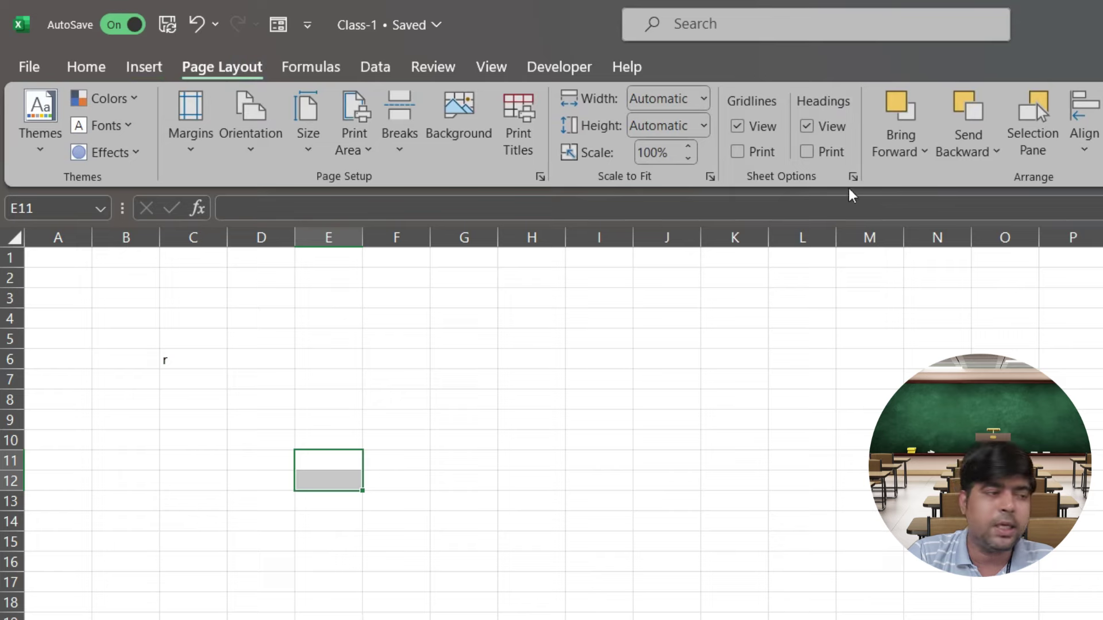
{"action": "left_click", "coordinate": [303, 66]}
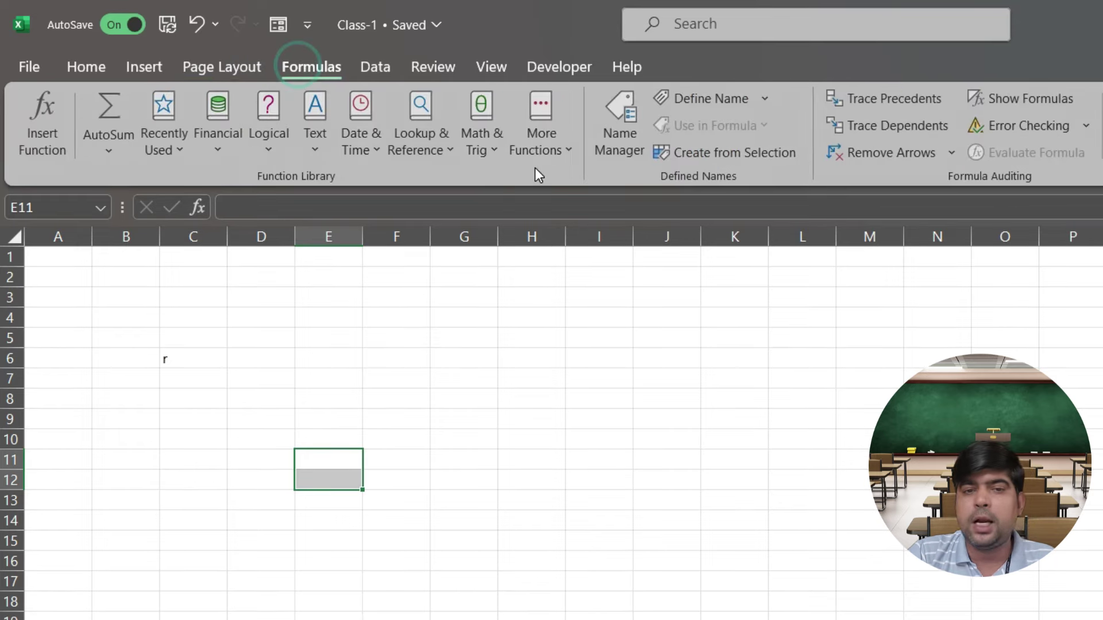
{"action": "left_click", "coordinate": [379, 67]}
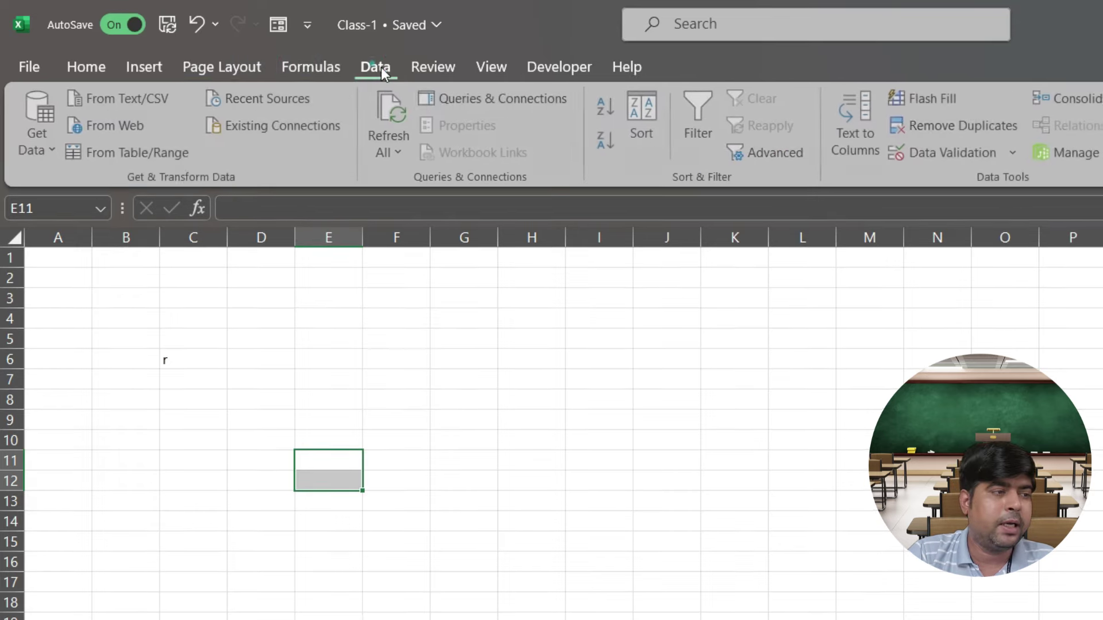
{"action": "left_click", "coordinate": [432, 71]}
{"action": "left_click", "coordinate": [490, 68]}
{"action": "left_click", "coordinate": [554, 73]}
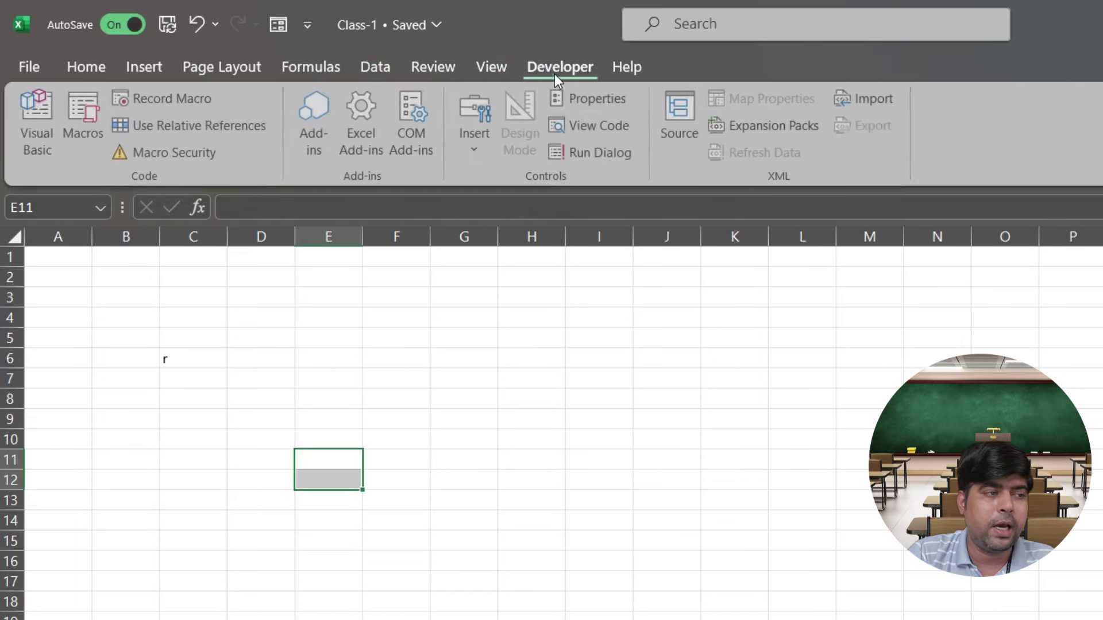
{"action": "left_click", "coordinate": [626, 74]}
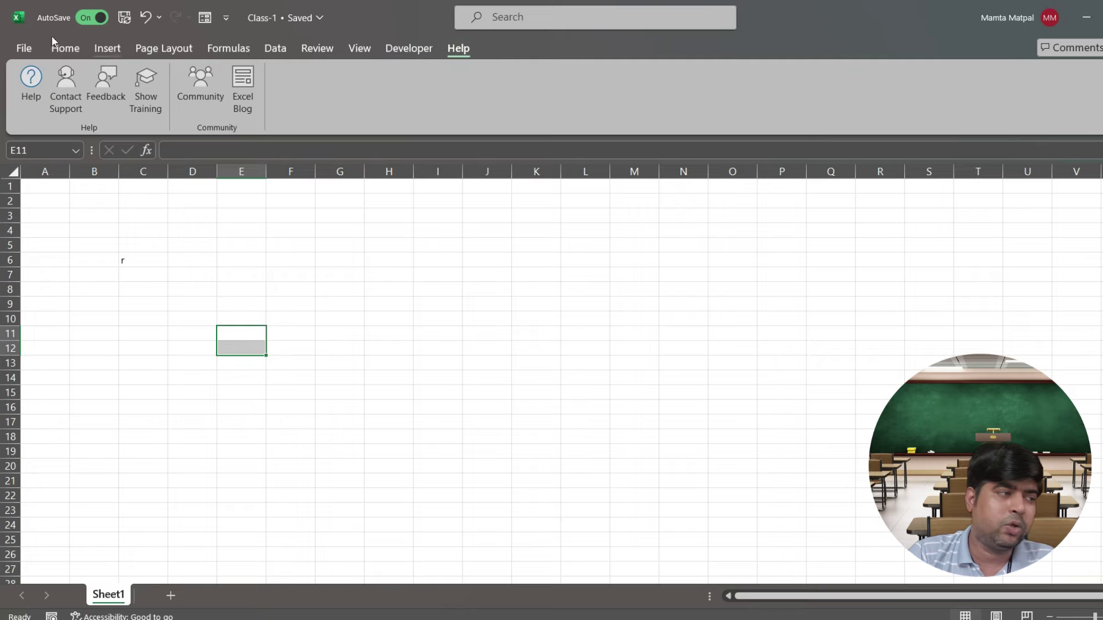
- Add the Draw tab to the ribbon through the ribbon customization options
{"action": "left_click", "coordinate": [23, 48]}
{"action": "left_click", "coordinate": [51, 598]}
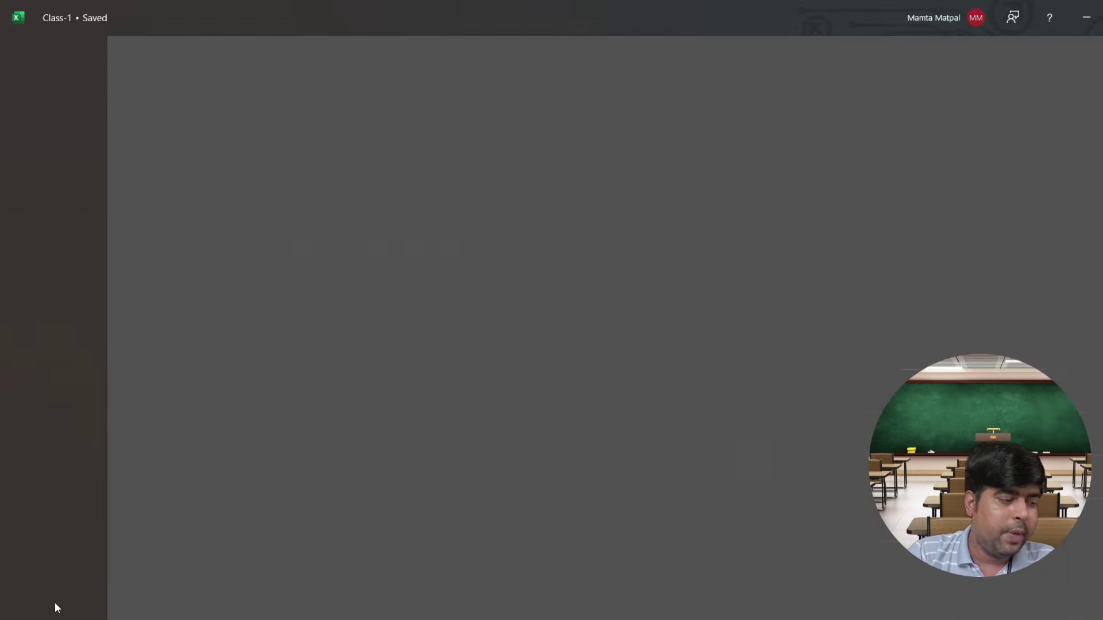
{"action": "left_click", "coordinate": [324, 263]}
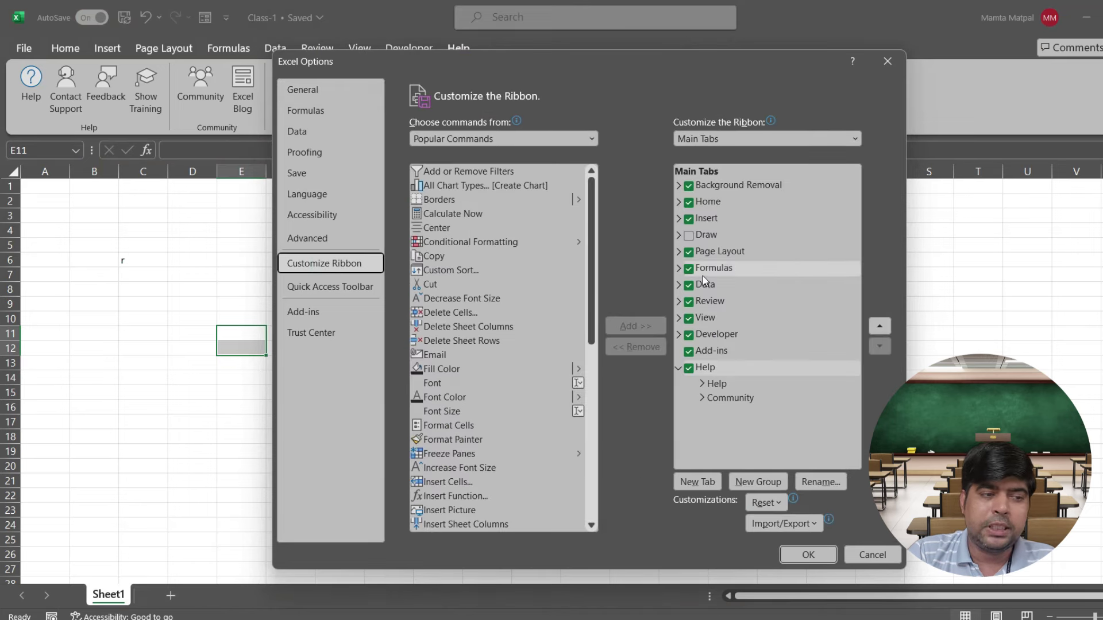
{"action": "left_click", "coordinate": [688, 236]}
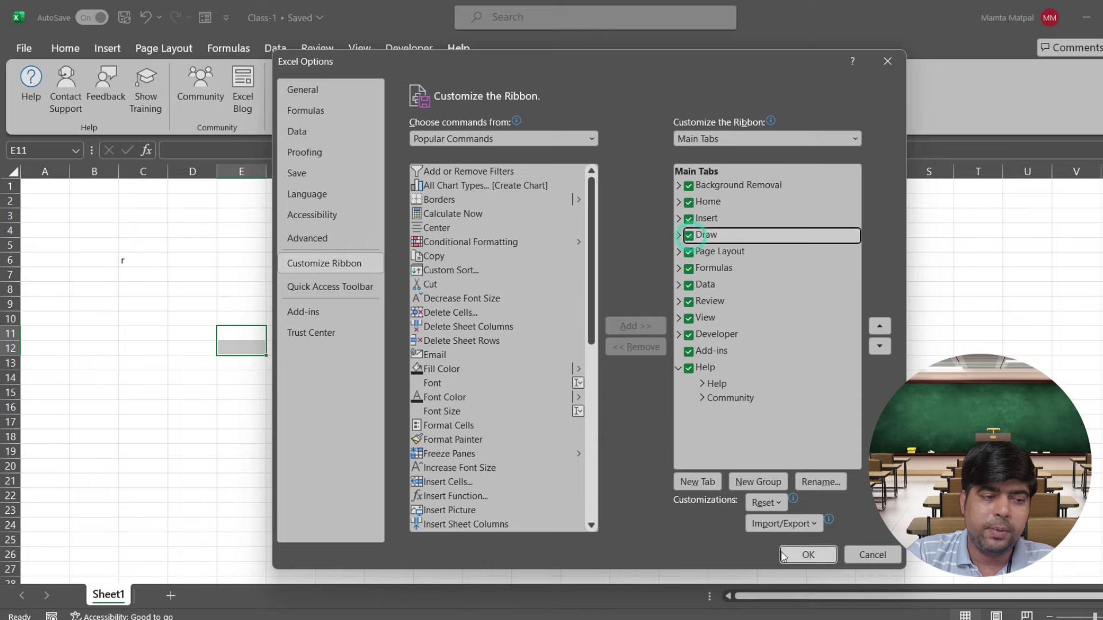
{"action": "left_click", "coordinate": [821, 556]}
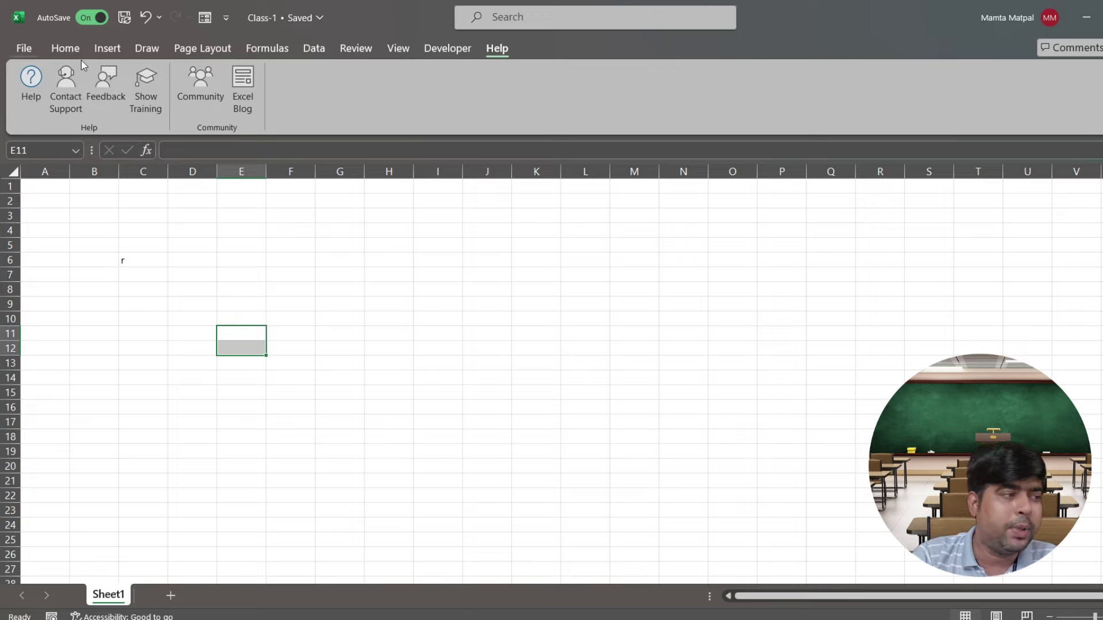
- Remove the Draw tab from the ribbon through the ribbon customization options
{"action": "left_click", "coordinate": [24, 50]}
{"action": "left_click", "coordinate": [49, 597]}
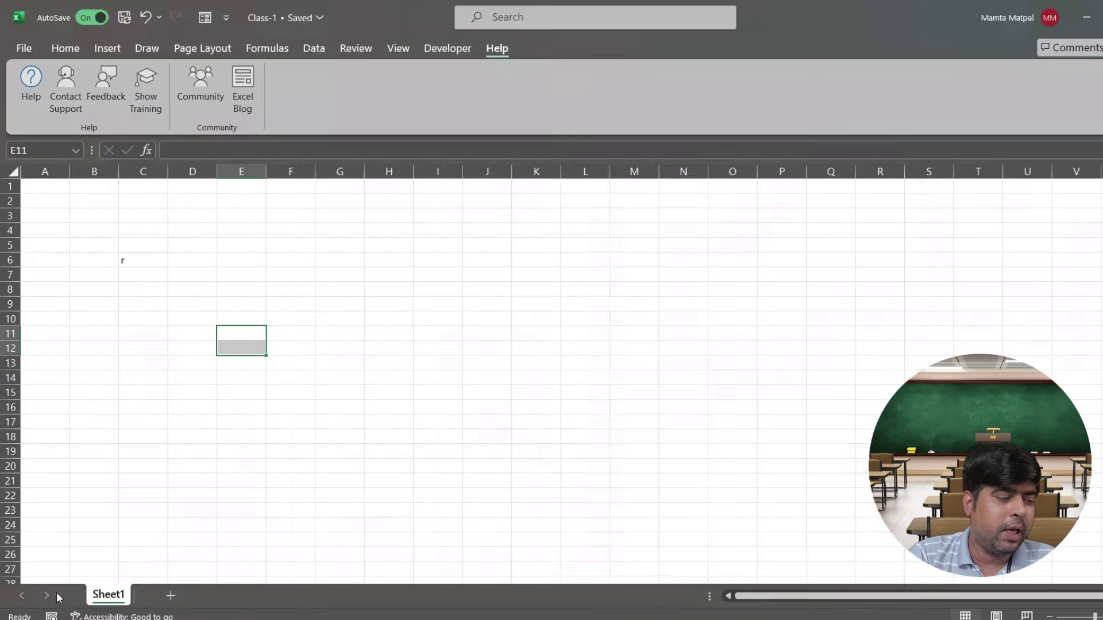
{"action": "left_click", "coordinate": [324, 266]}
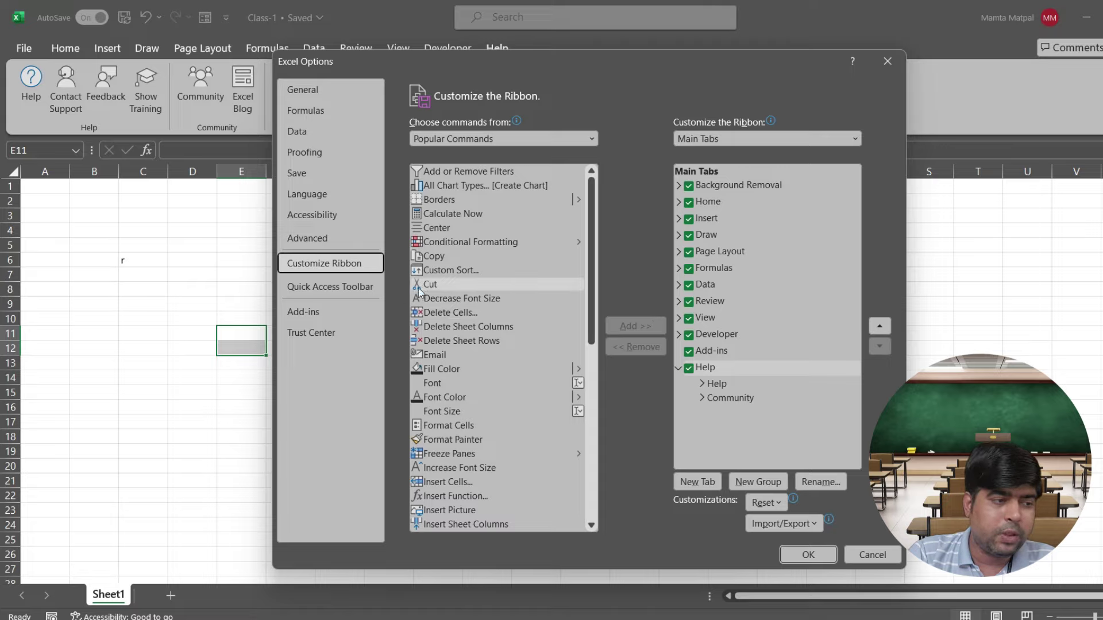
{"action": "left_click", "coordinate": [689, 235]}
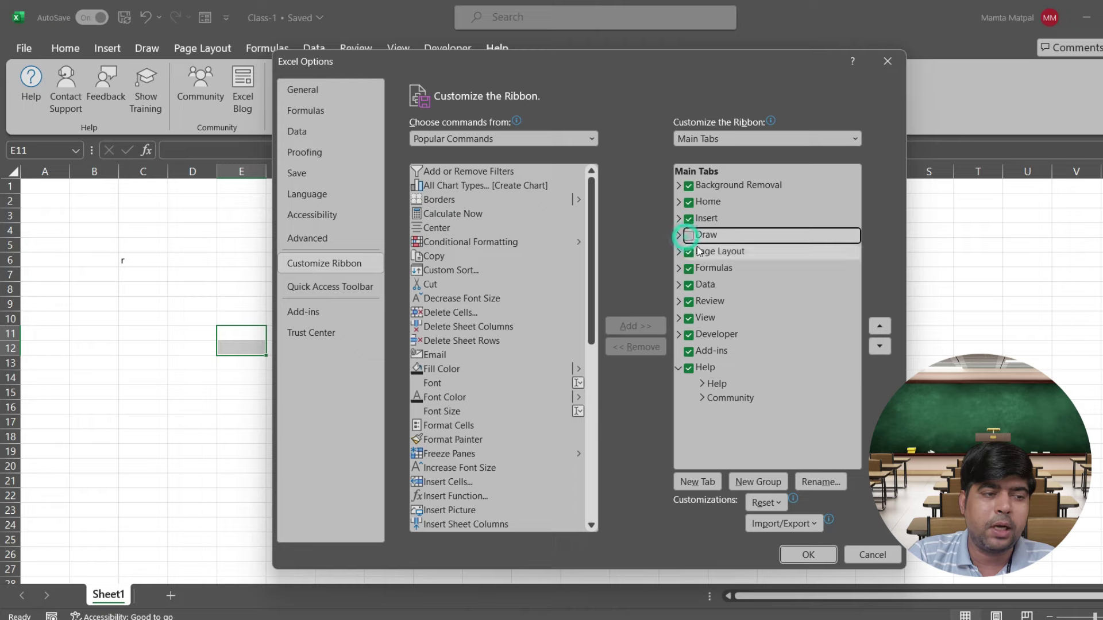
{"action": "left_click", "coordinate": [801, 555]}
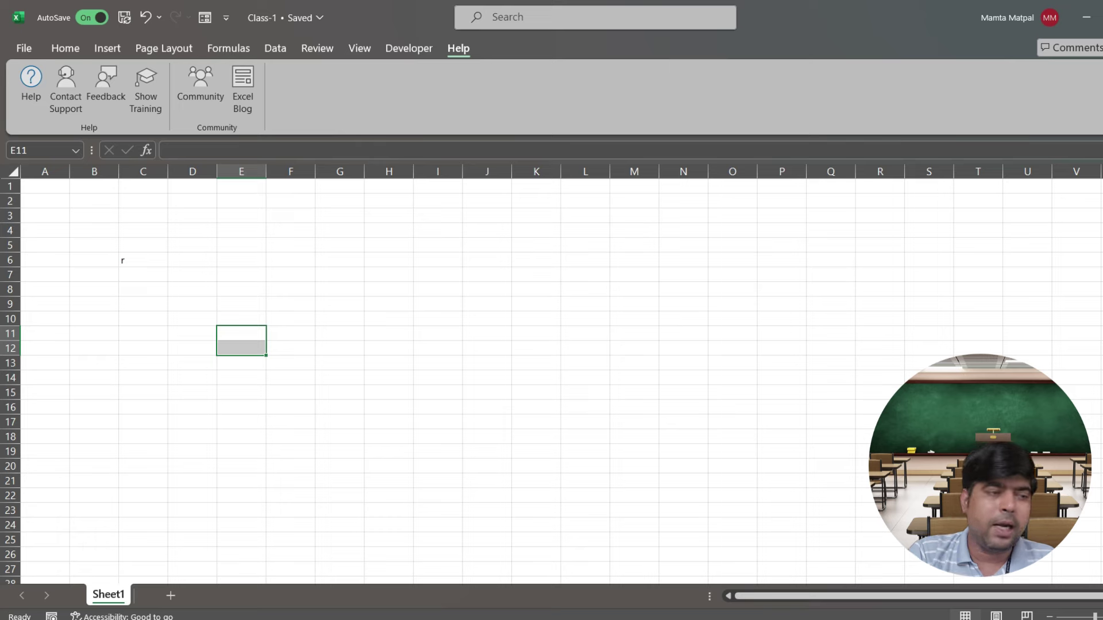
- Examine how the Home, Insert and Page Layout commands are organized into named groups on the ribbon
{"action": "left_click", "coordinate": [62, 52]}
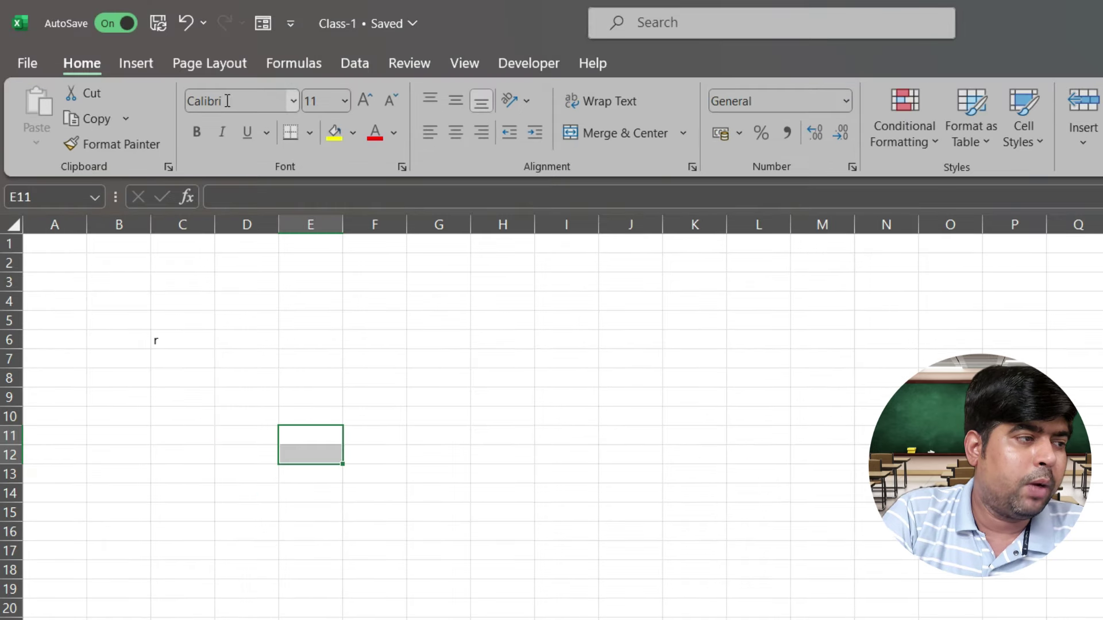
{"action": "left_click", "coordinate": [137, 66]}
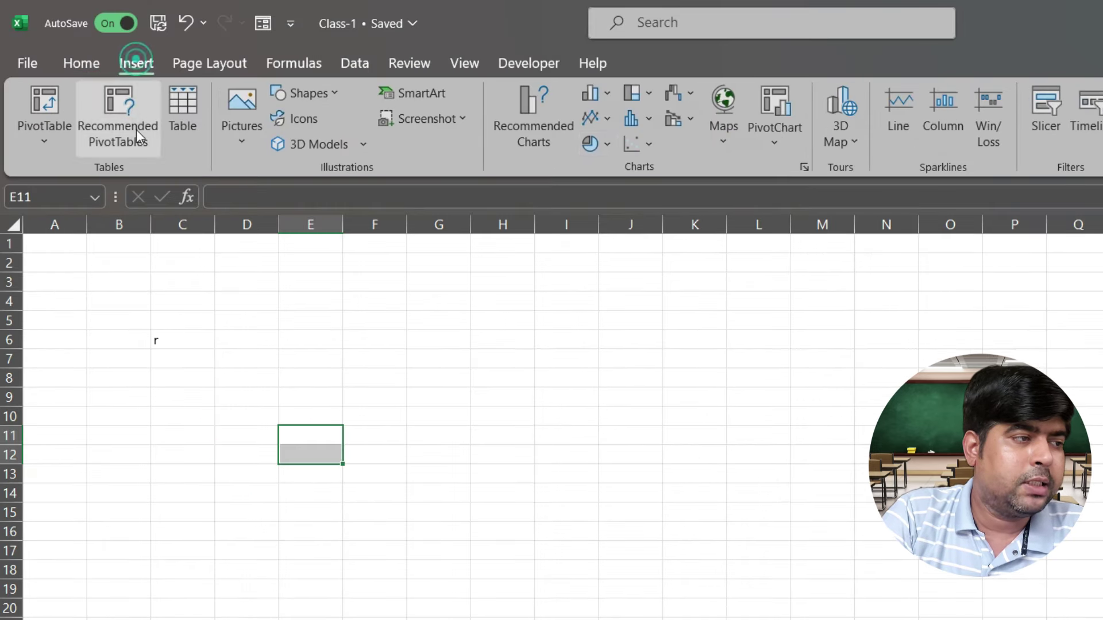
{"action": "left_click", "coordinate": [216, 63]}
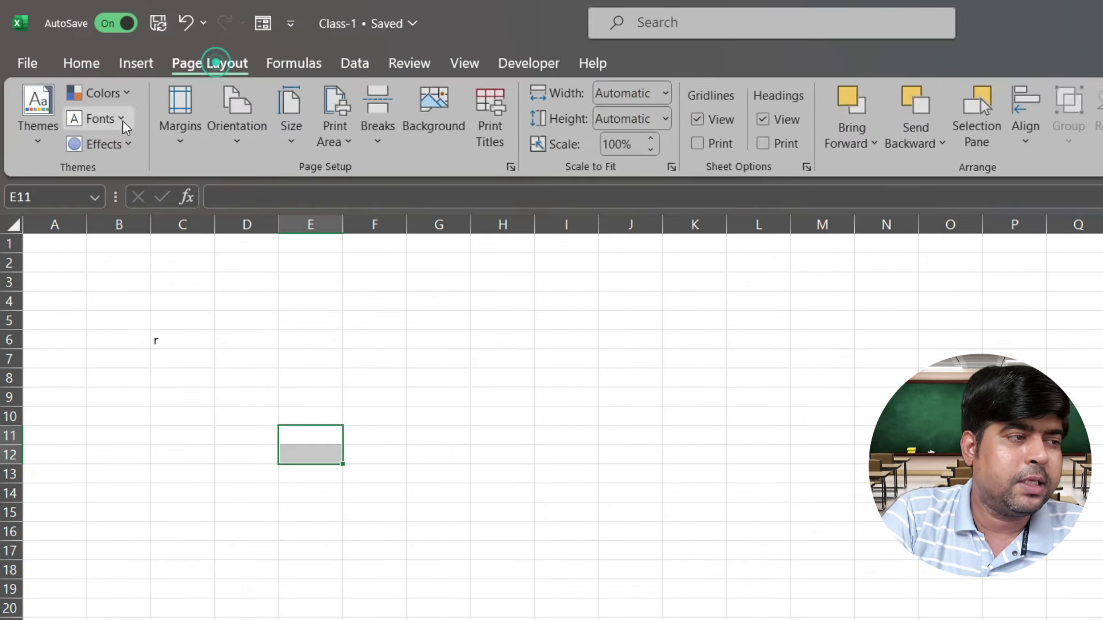
{"action": "left_click", "coordinate": [79, 66]}
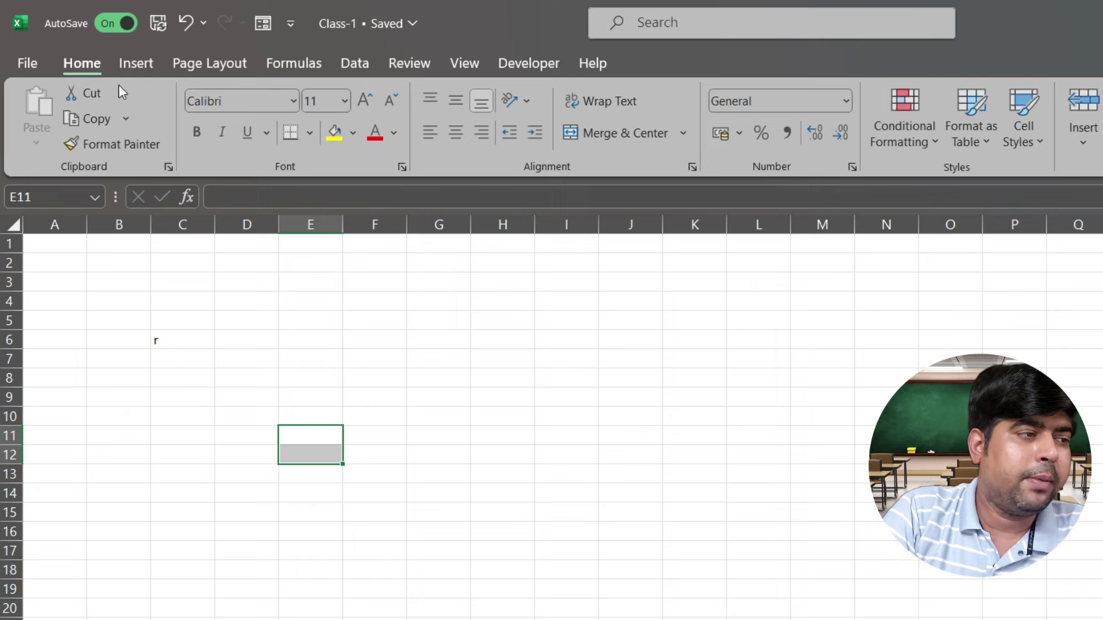
{"action": "left_click", "coordinate": [129, 65]}
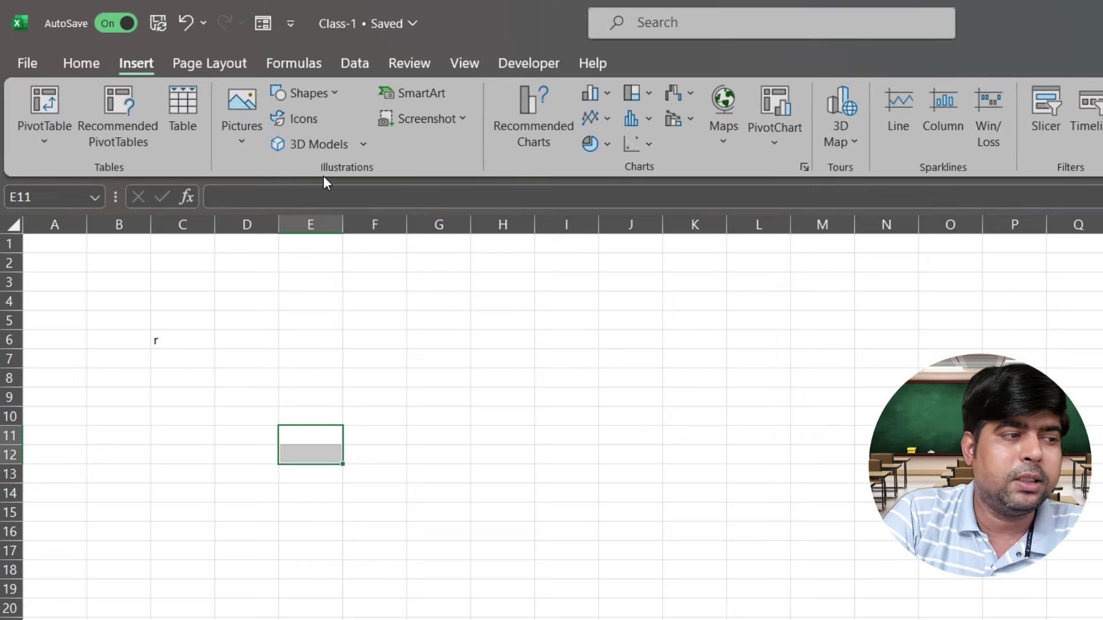
{"action": "left_click", "coordinate": [139, 67]}
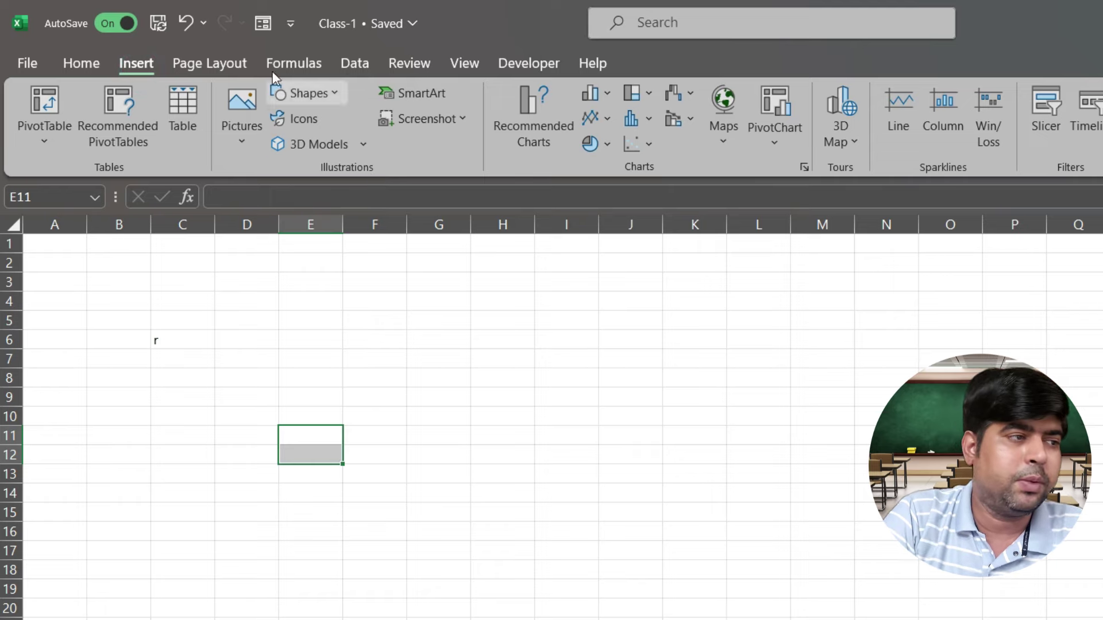
{"action": "left_click", "coordinate": [206, 66]}
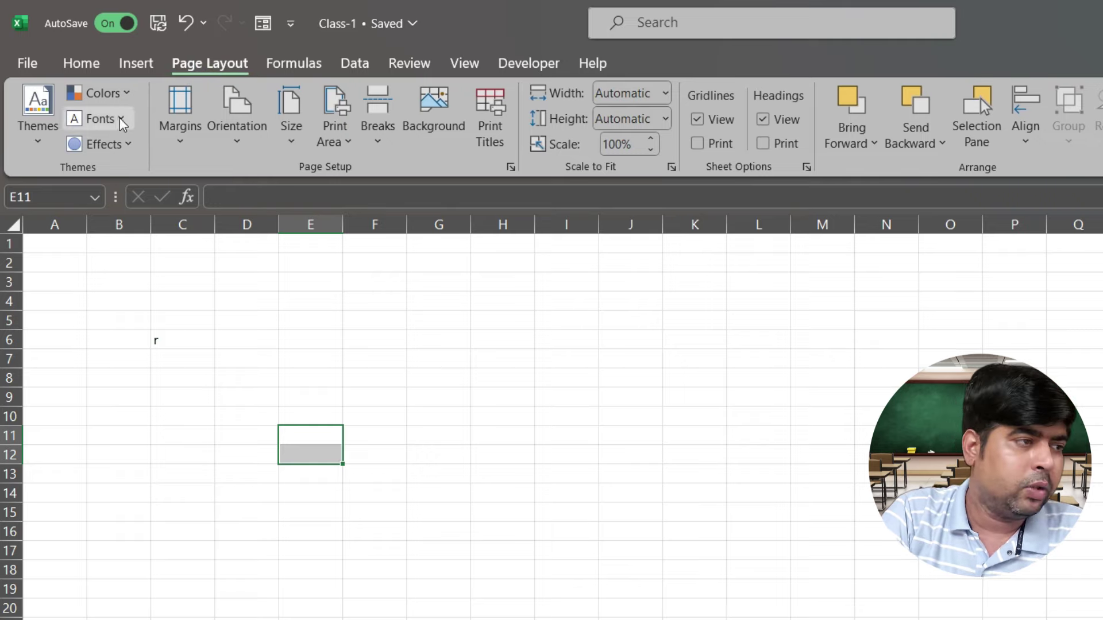
{"action": "left_click", "coordinate": [222, 65]}
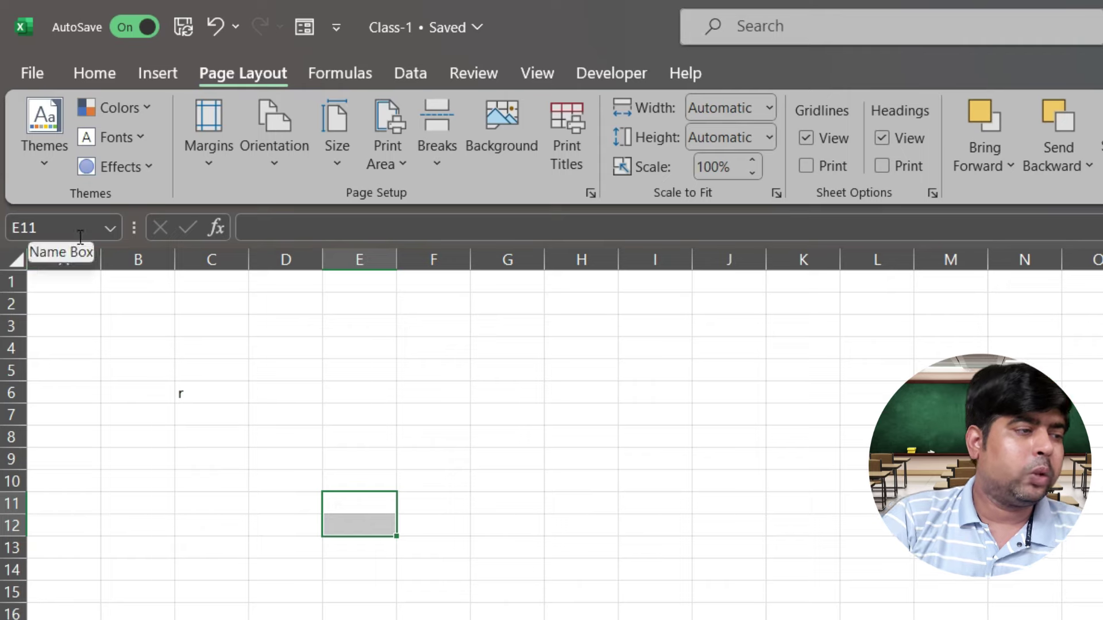
- Select several cells across the sheet, ending at K7, to check their addresses in the Name Box
{"action": "left_click", "coordinate": [87, 70]}
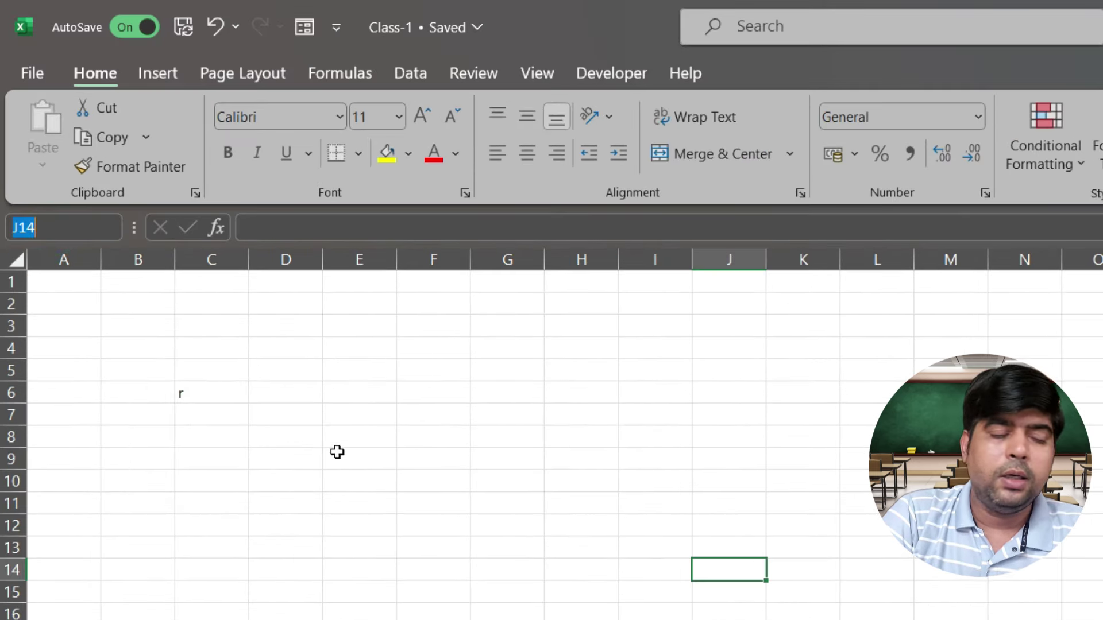
{"action": "left_click", "coordinate": [330, 439]}
{"action": "left_click", "coordinate": [538, 488]}
{"action": "left_click", "coordinate": [789, 539]}
{"action": "left_click", "coordinate": [808, 416]}
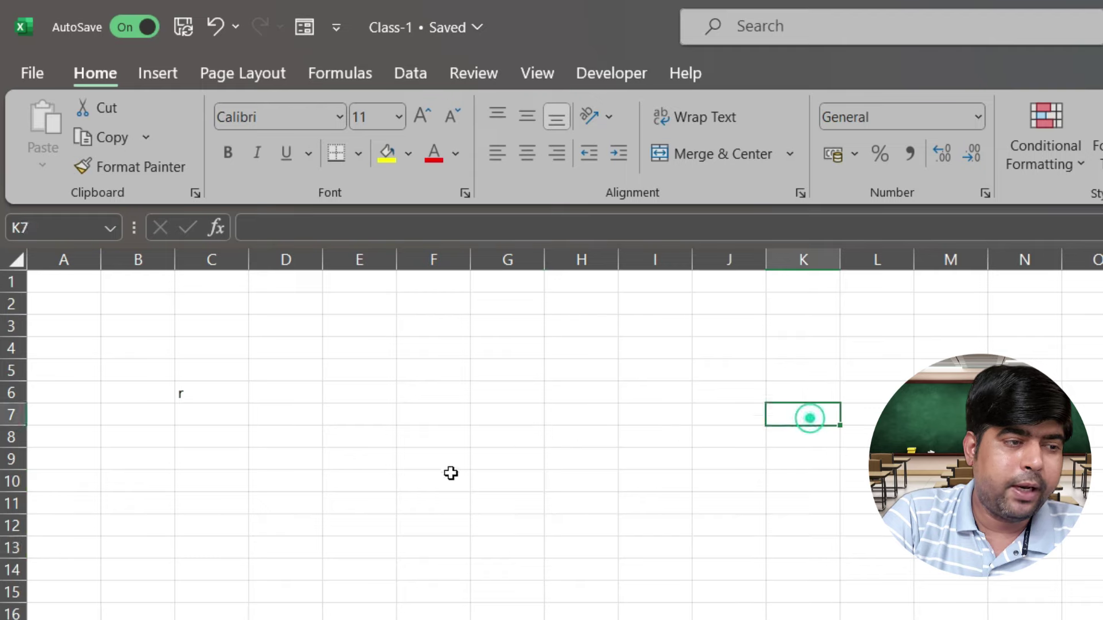
- Select single cells F10 and G17, then vertical cell ranges in columns B, D and E to illustrate what a column is
{"action": "left_click", "coordinate": [450, 473]}
{"action": "left_click", "coordinate": [507, 619]}
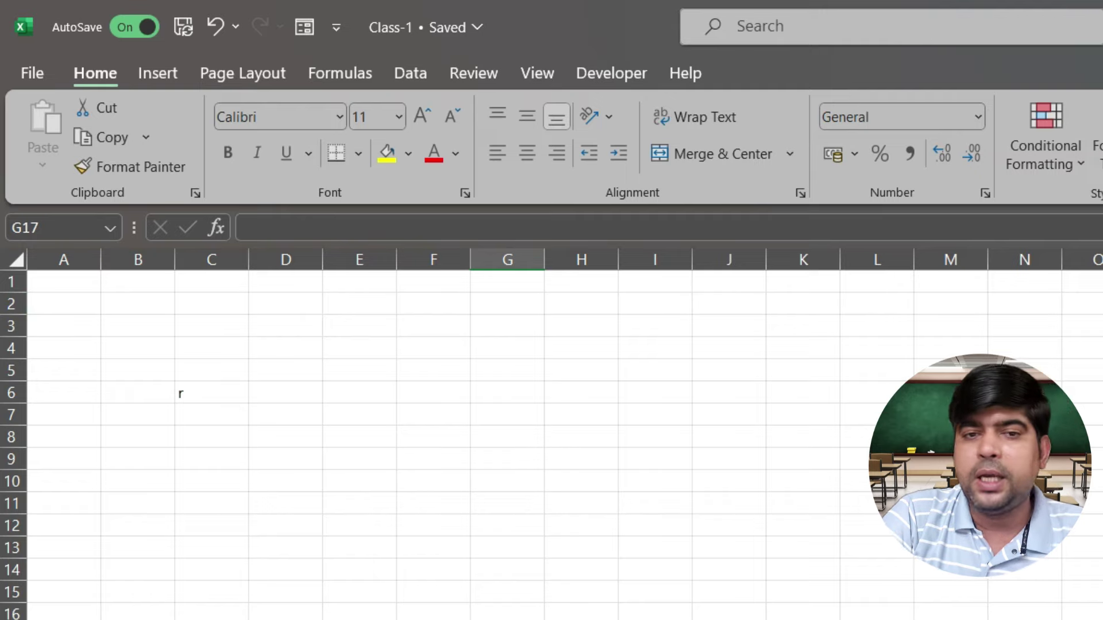
{"action": "left_click_drag", "start_coordinate": [140, 281], "coordinate": [138, 619]}
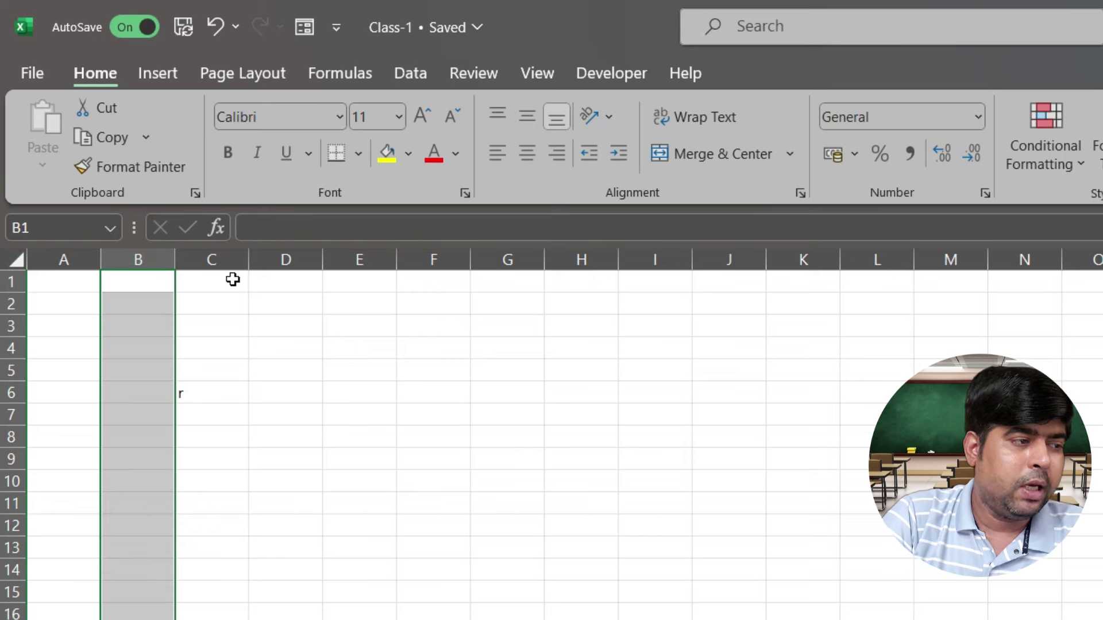
{"action": "left_click_drag", "start_coordinate": [232, 278], "coordinate": [232, 278]}
{"action": "left_click_drag", "start_coordinate": [266, 333], "coordinate": [343, 619]}
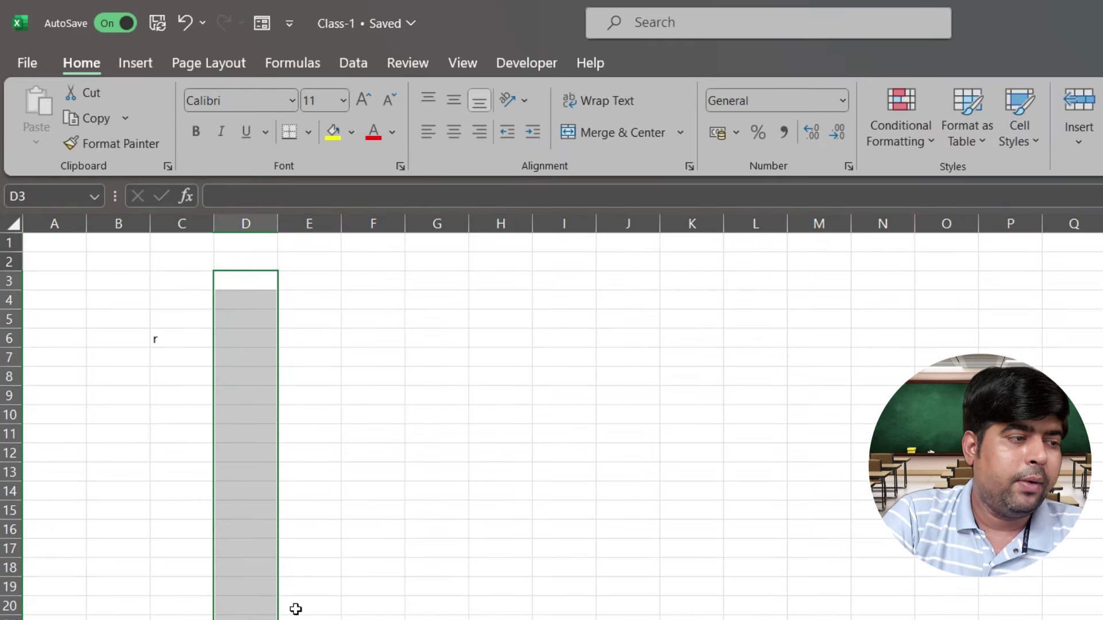
{"action": "left_click_drag", "start_coordinate": [329, 300], "coordinate": [325, 586]}
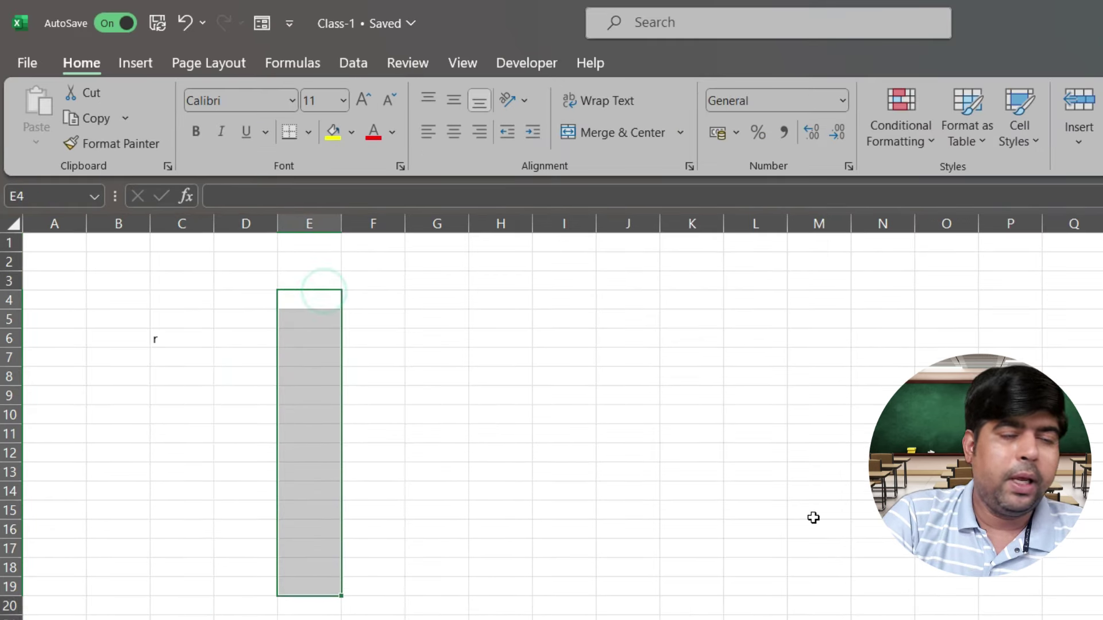
- Select horizontal cell ranges along rows 5, 7 and 17 to illustrate what a row is, ending on cell I13
{"action": "left_click_drag", "start_coordinate": [74, 320], "coordinate": [1012, 320]}
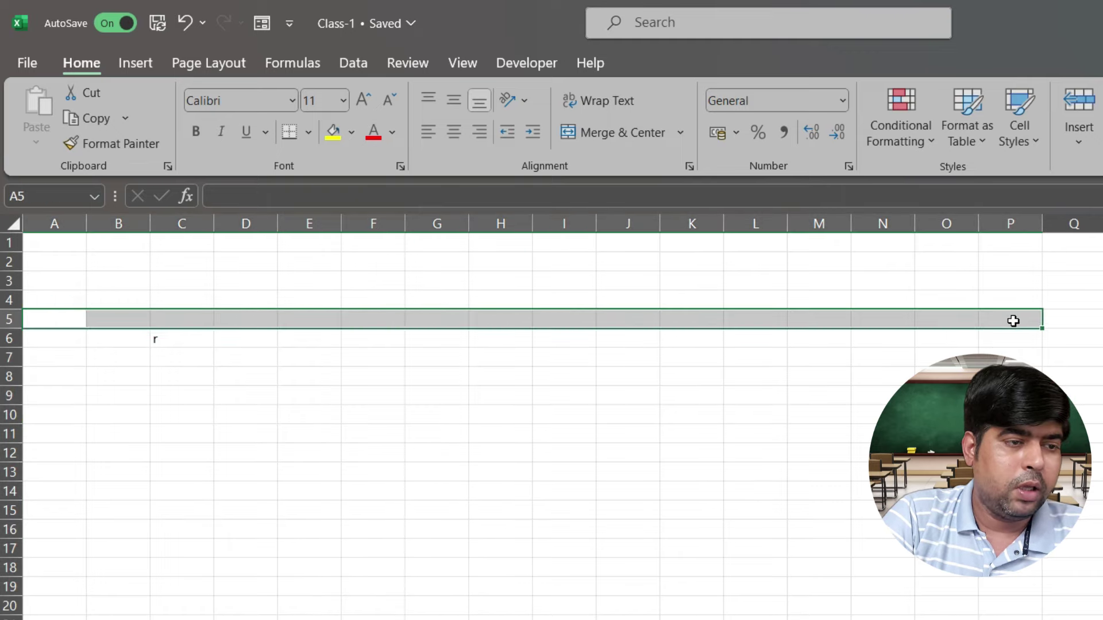
{"action": "left_click_drag", "start_coordinate": [57, 359], "coordinate": [1091, 357]}
{"action": "left_click_drag", "start_coordinate": [34, 550], "coordinate": [645, 550]}
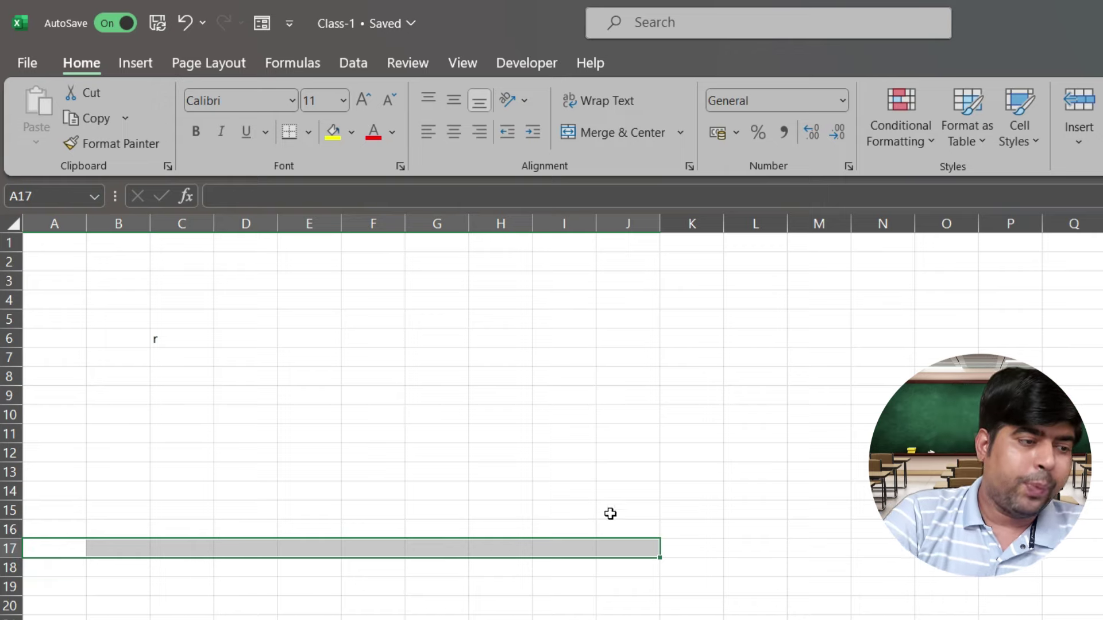
{"action": "left_click", "coordinate": [540, 469]}
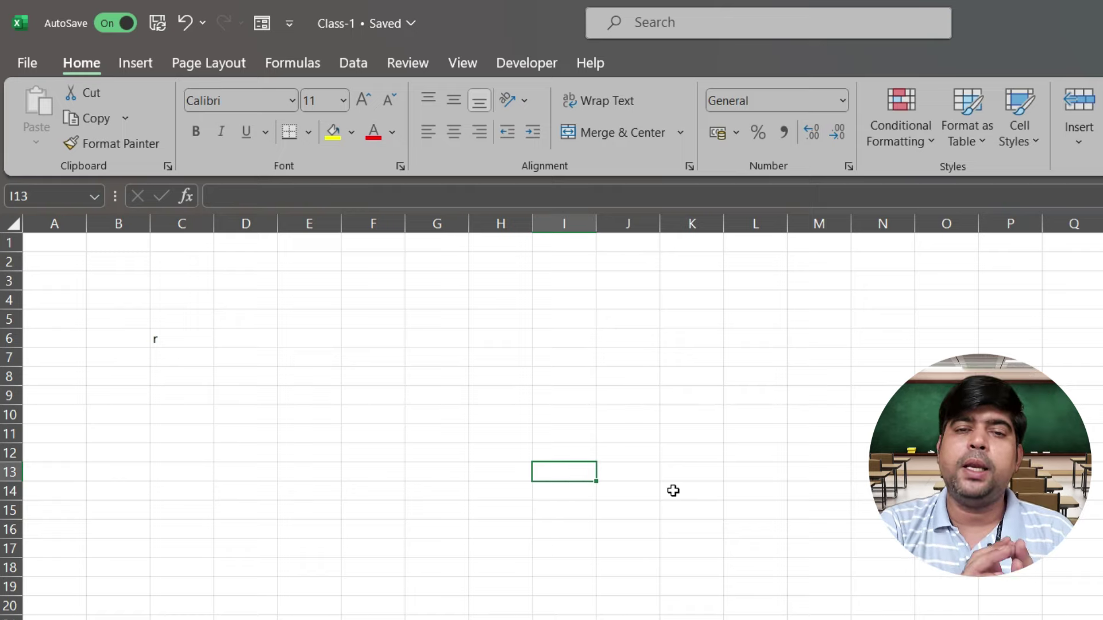
- Select cells I13, C4 and K11 in turn to compare each column-and-row intersection with its Name Box address
{"action": "double_click", "coordinate": [551, 474]}
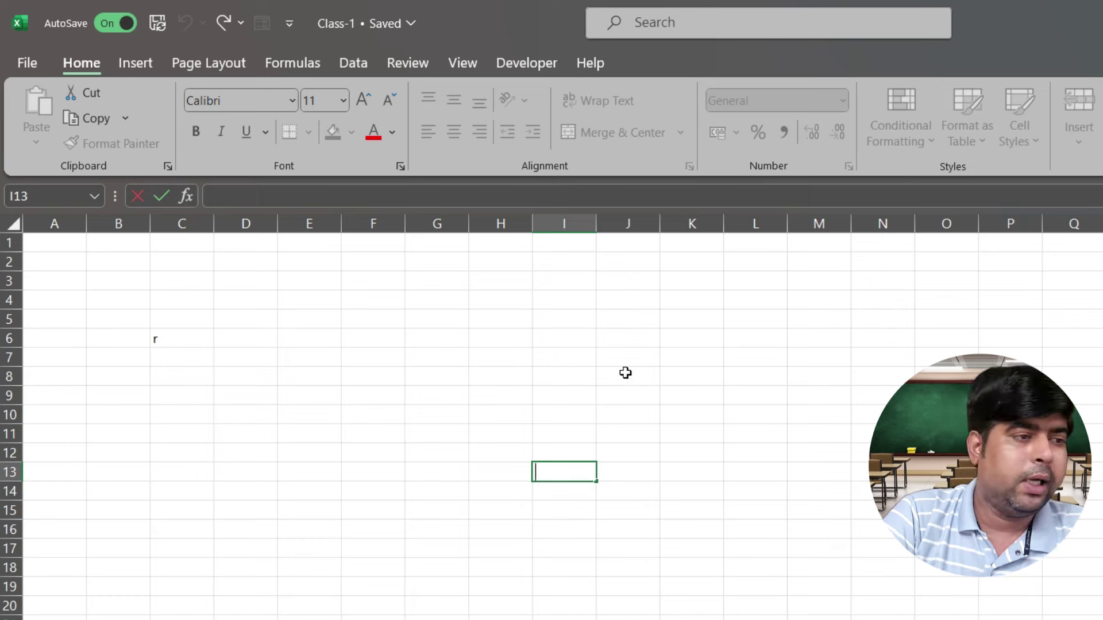
{"action": "left_click", "coordinate": [182, 300]}
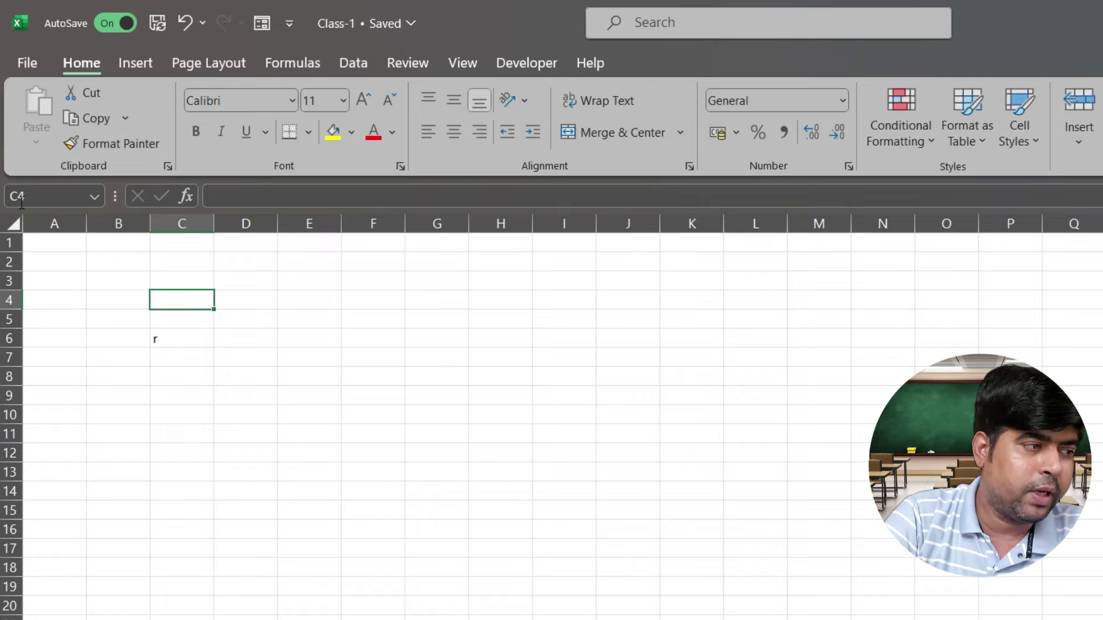
{"action": "left_click", "coordinate": [687, 428]}
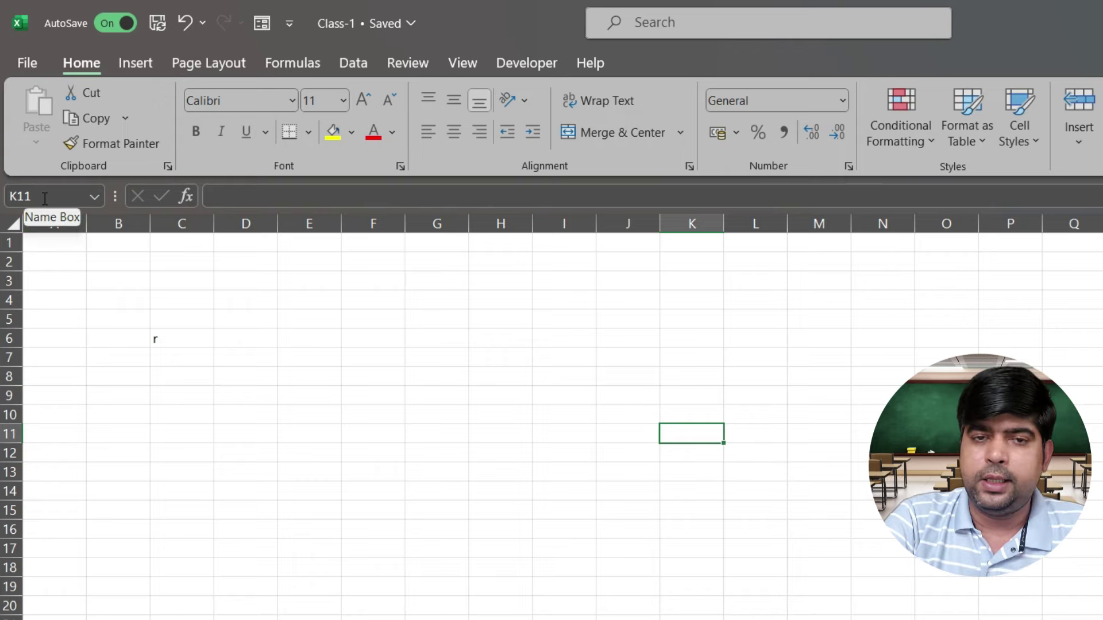
- Examine the formula bar for empty cells such as C2 and G12 and for the filled cell C6
{"action": "left_click", "coordinate": [204, 266]}
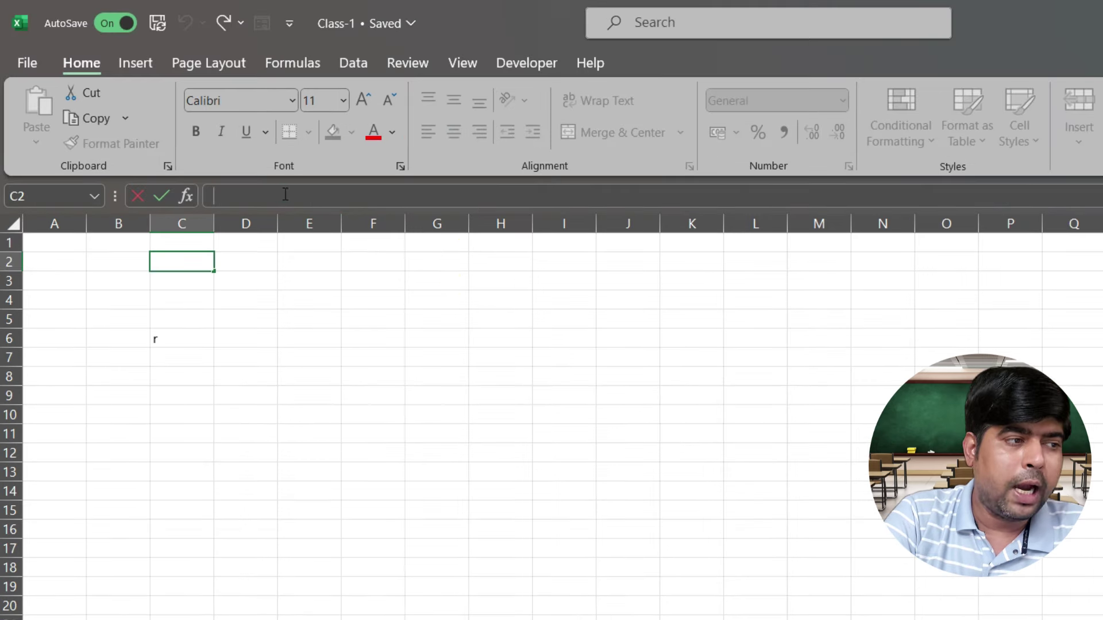
{"action": "left_click", "coordinate": [284, 193]}
{"action": "left_click", "coordinate": [406, 454]}
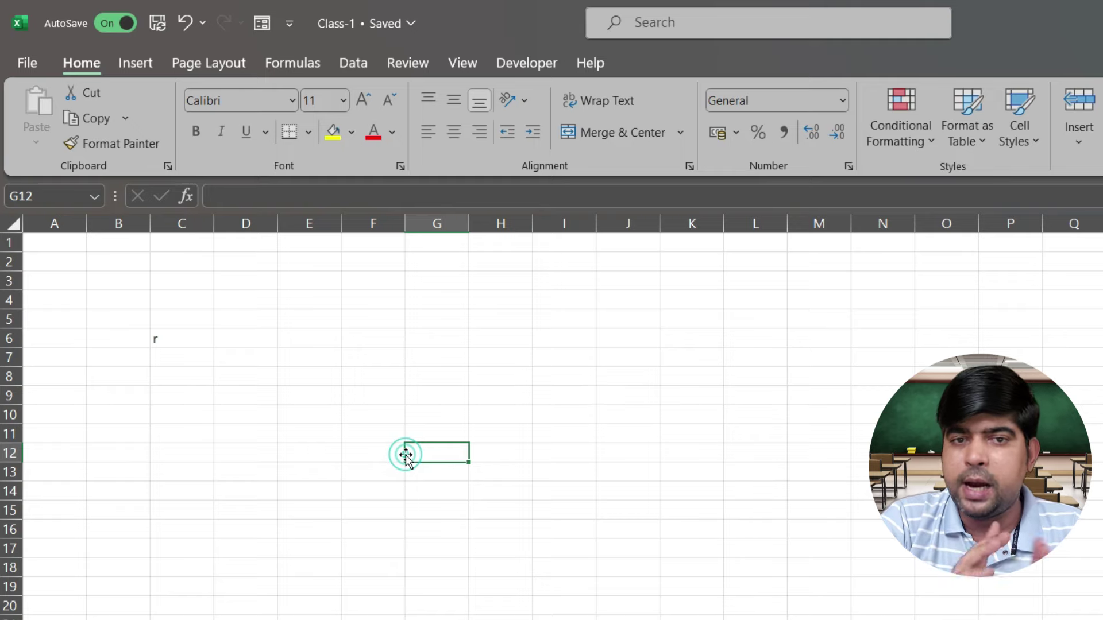
{"action": "left_click", "coordinate": [265, 202]}
{"action": "left_click", "coordinate": [352, 413]}
{"action": "left_click", "coordinate": [159, 340]}
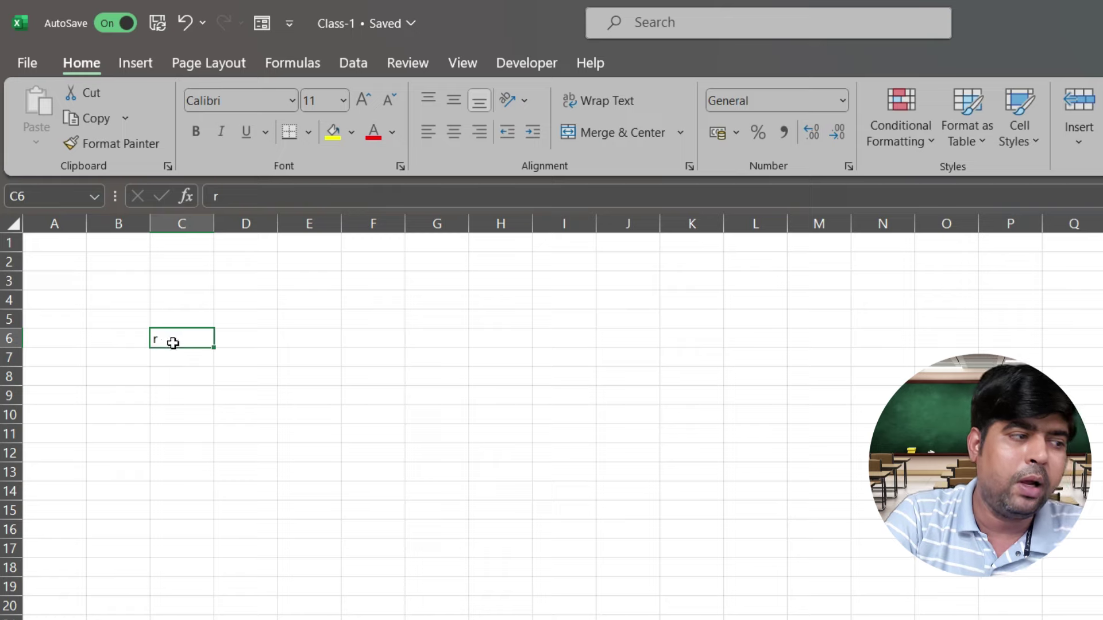
{"action": "left_click", "coordinate": [393, 422]}
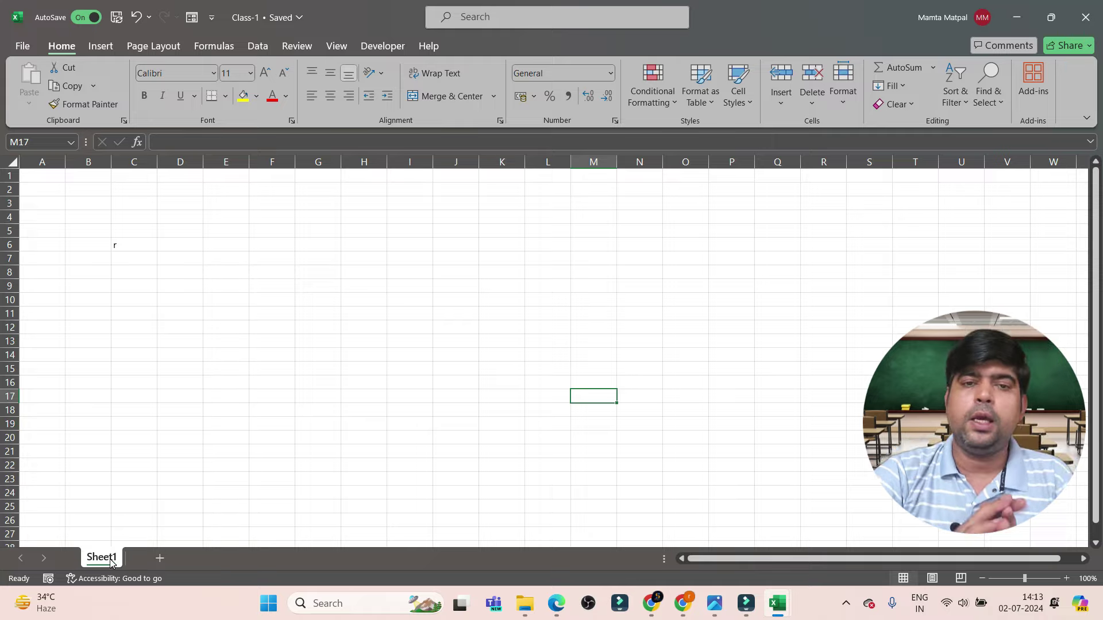
- Add a second worksheet to the workbook and return to cell D20 on Sheet1
{"action": "left_click", "coordinate": [146, 346]}
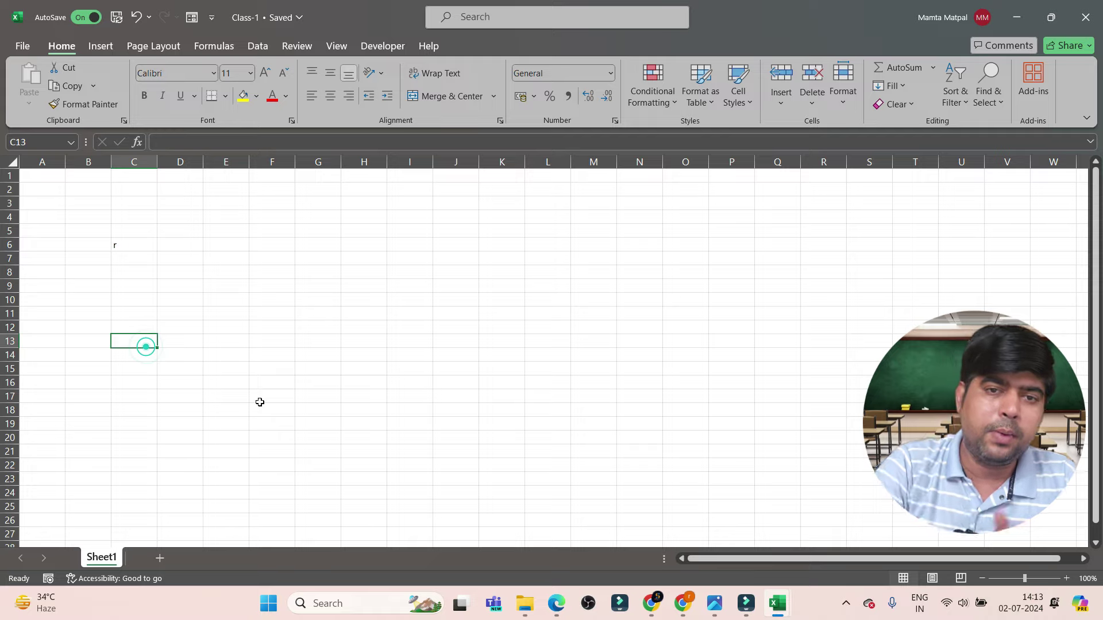
{"action": "left_click", "coordinate": [160, 557]}
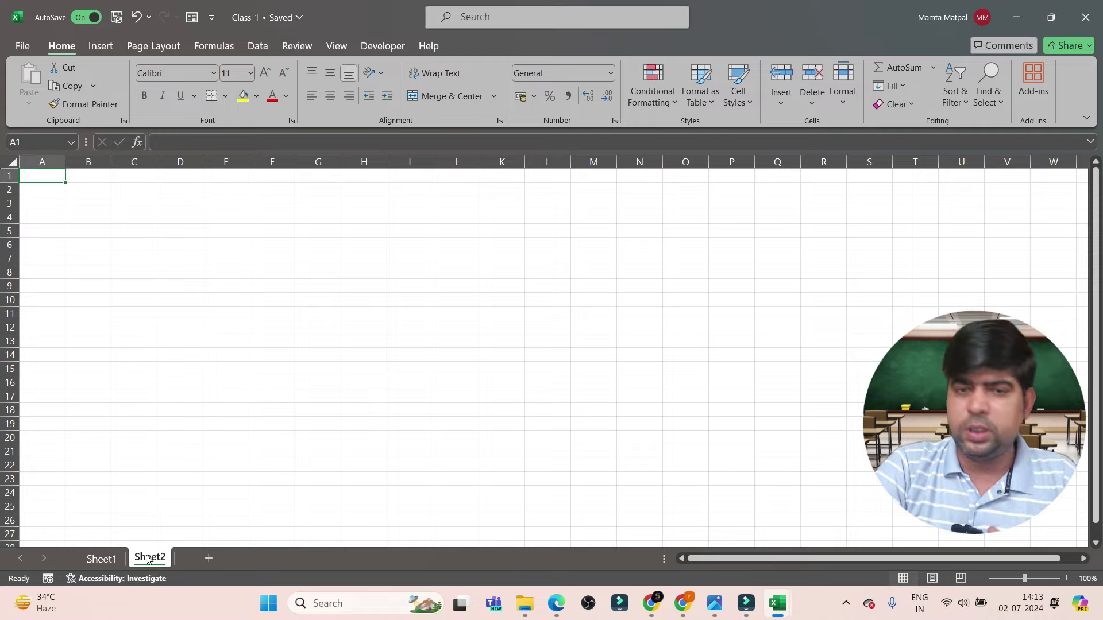
{"action": "left_click", "coordinate": [104, 559]}
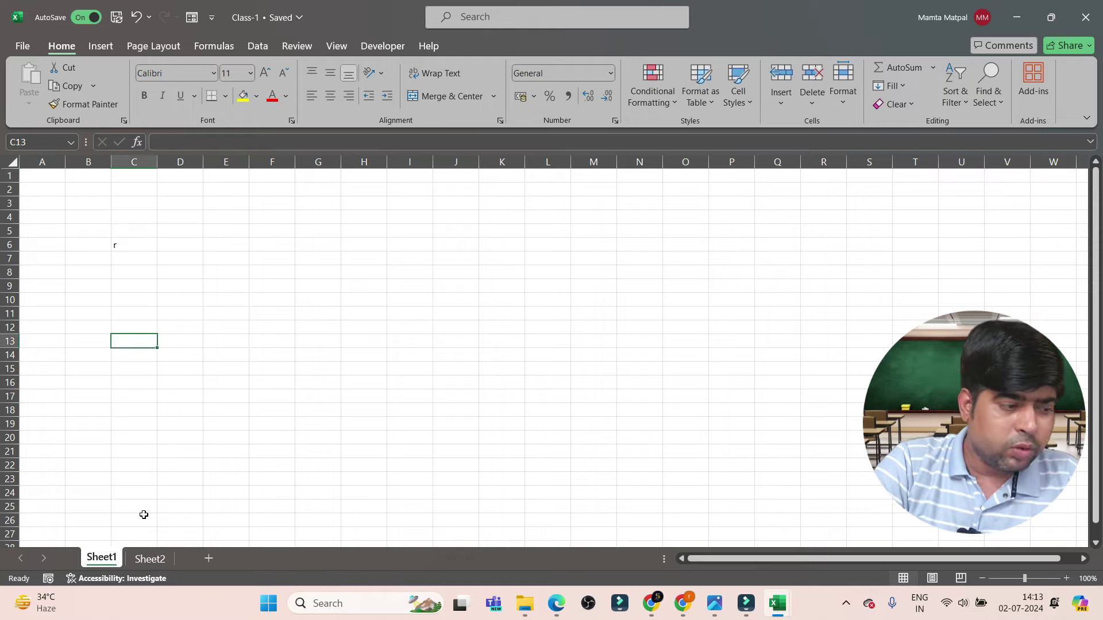
{"action": "left_click", "coordinate": [171, 435]}
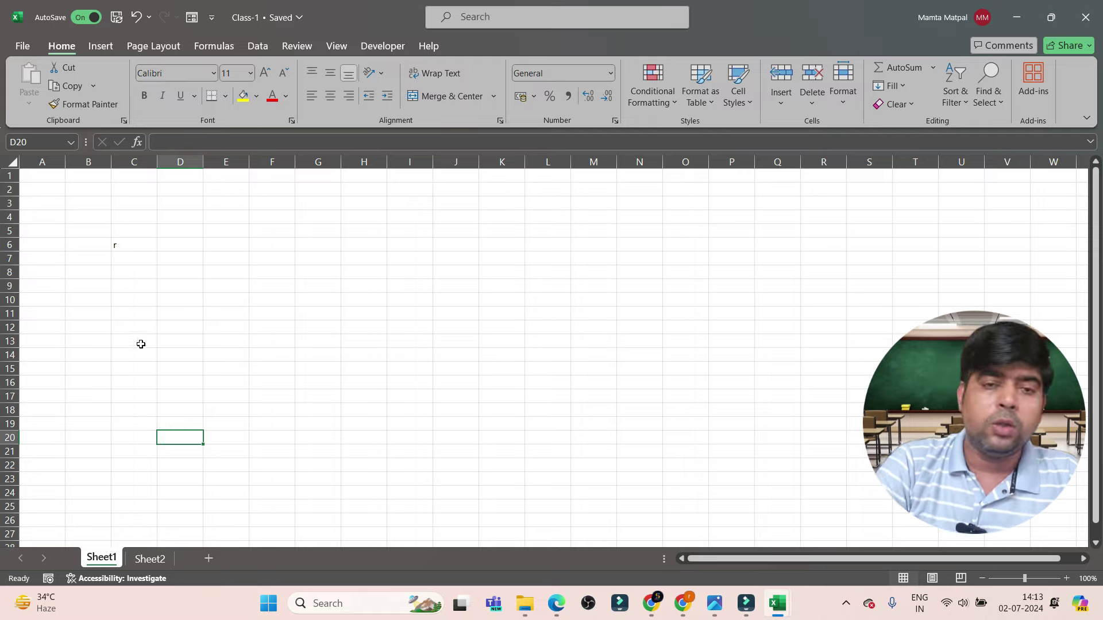
- Jump from A1 to the last column of row 1 on Sheet1 and back to A1
{"action": "left_click", "coordinate": [36, 179]}
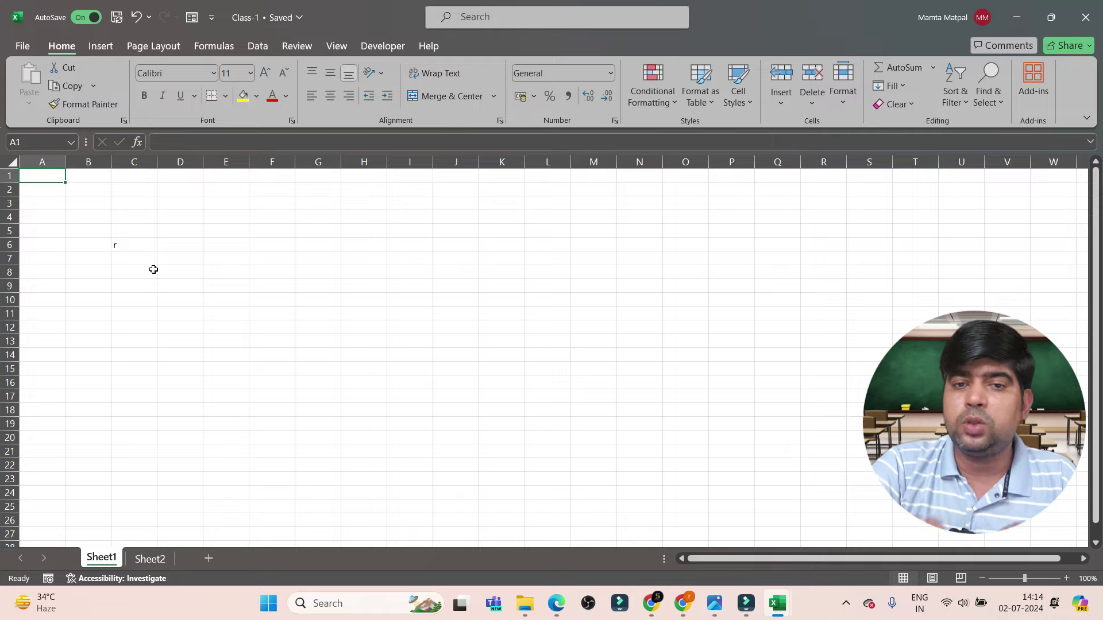
{"action": "key", "text": "ctrl+z"}
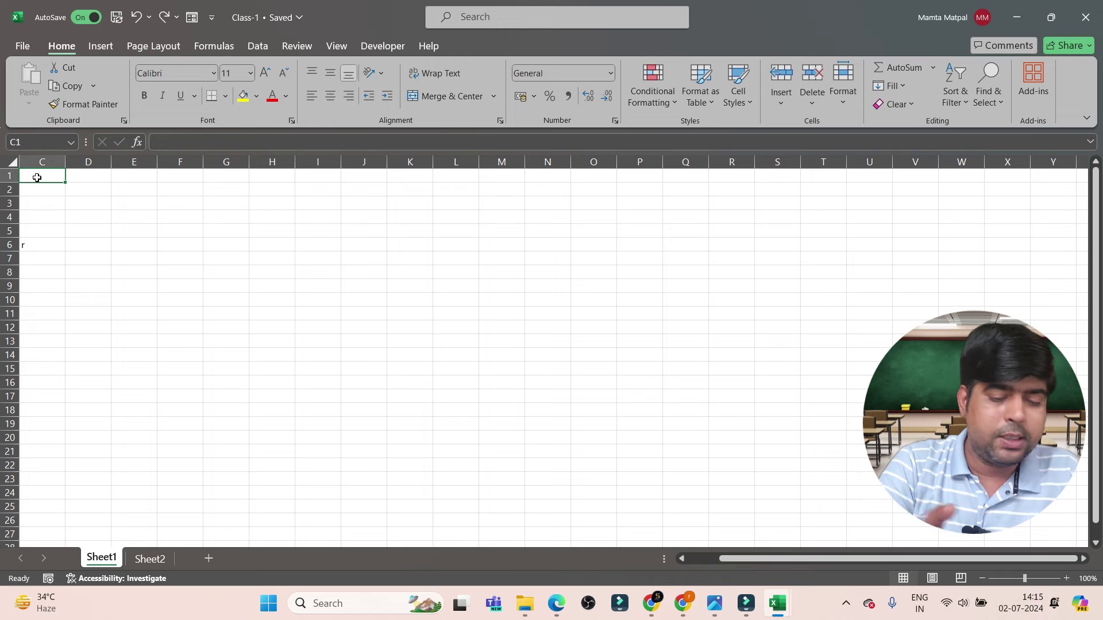
{"action": "key", "text": "ctrl+Right"}
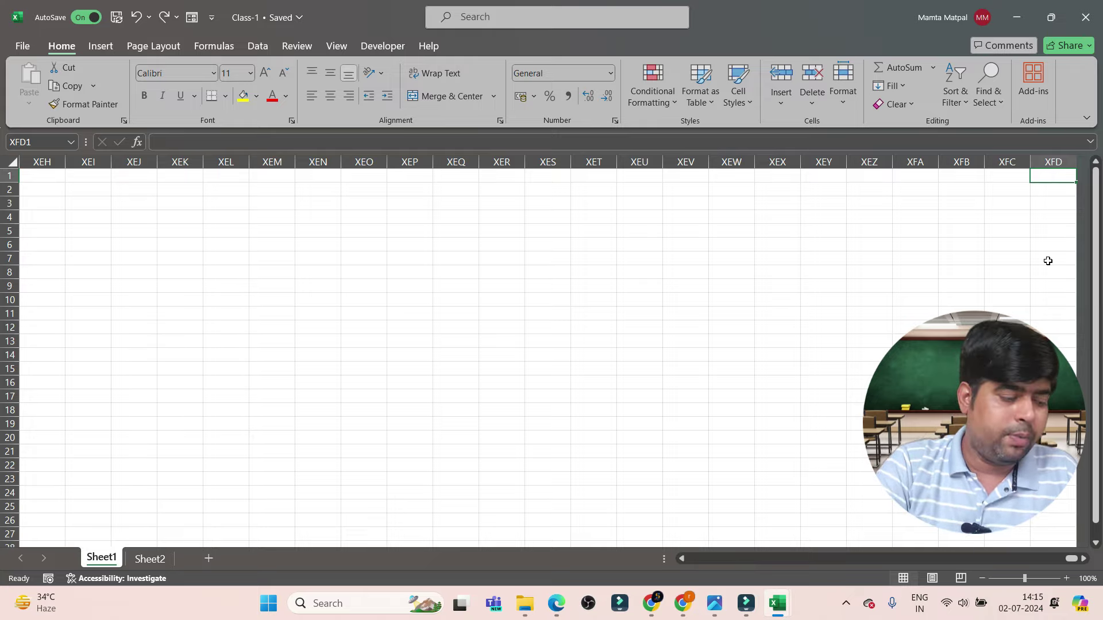
{"action": "key", "text": "ctrl+Left"}
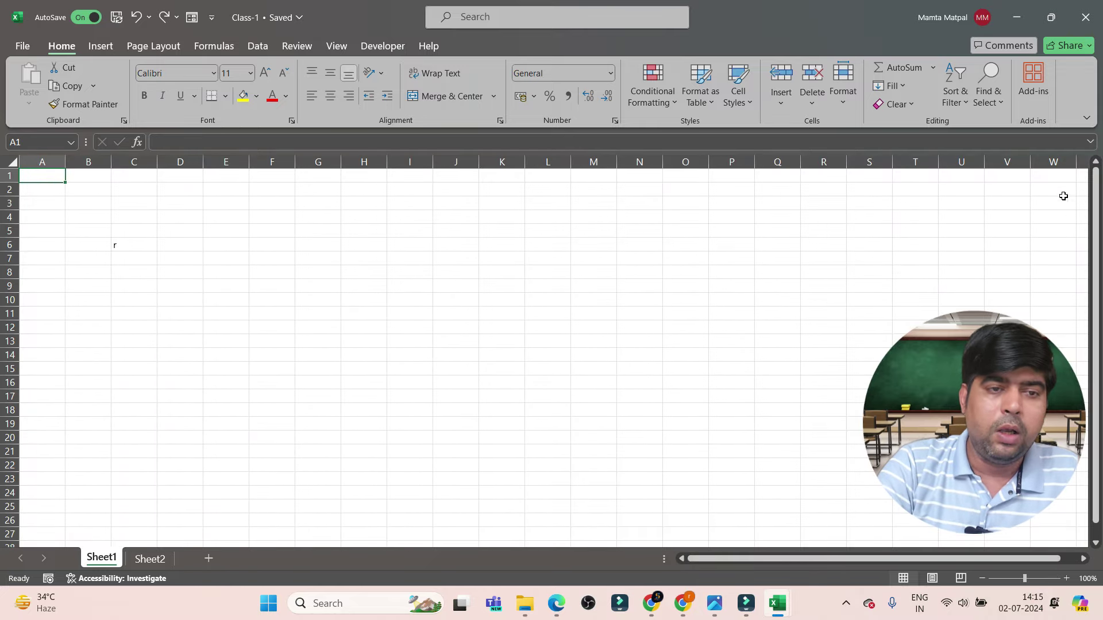
- Move cell by cell along row 1 from W1 to CA1 to examine how column letters continue past Z
{"action": "left_click", "coordinate": [1050, 178]}
{"action": "key", "text": "Right"}
{"action": "key", "text": "Right"}
{"action": "key", "text": "Right"}
{"action": "key", "text": "Right"}
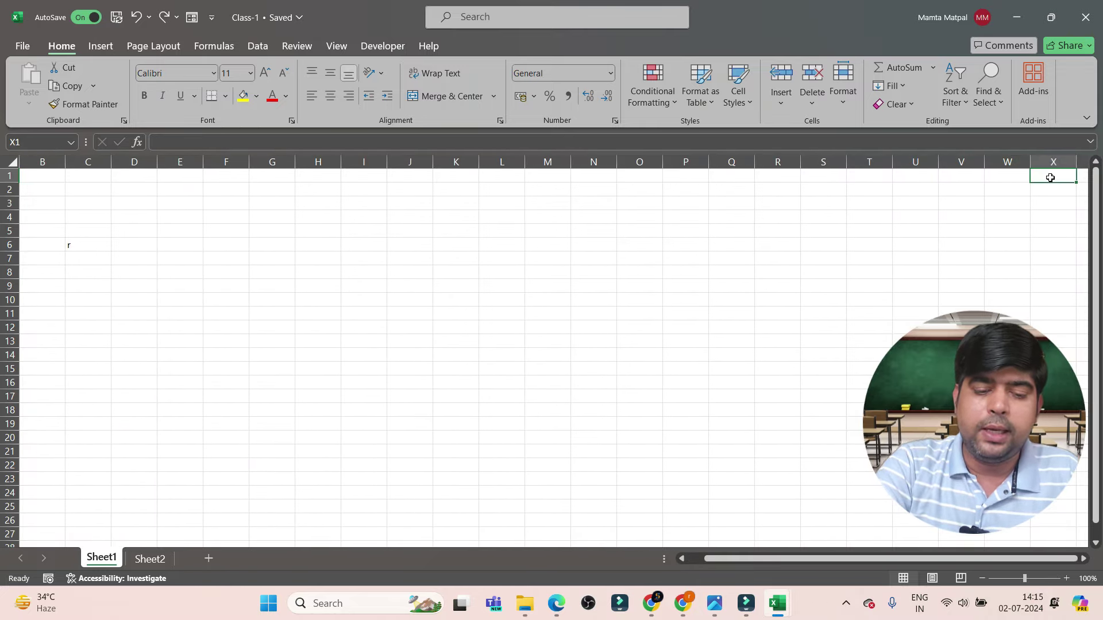
{"action": "key", "text": "Right"}
{"action": "key", "text": "Right"}
{"action": "key", "text": "Right"}
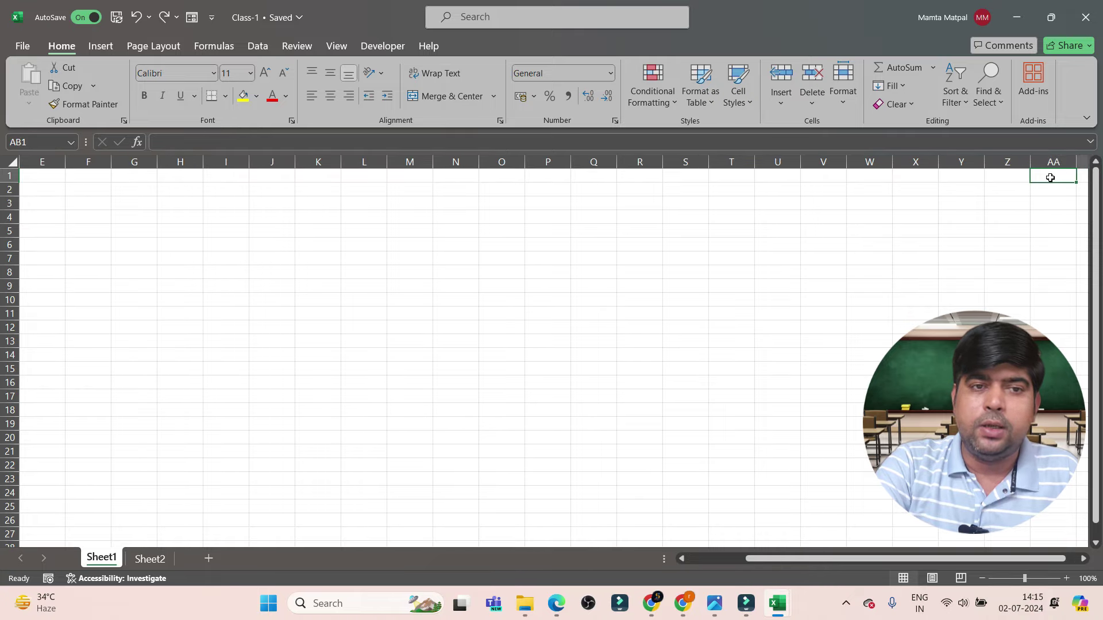
{"action": "key", "text": "Right"}
{"action": "key", "text": "Right"}
{"action": "key", "text": "Right"}
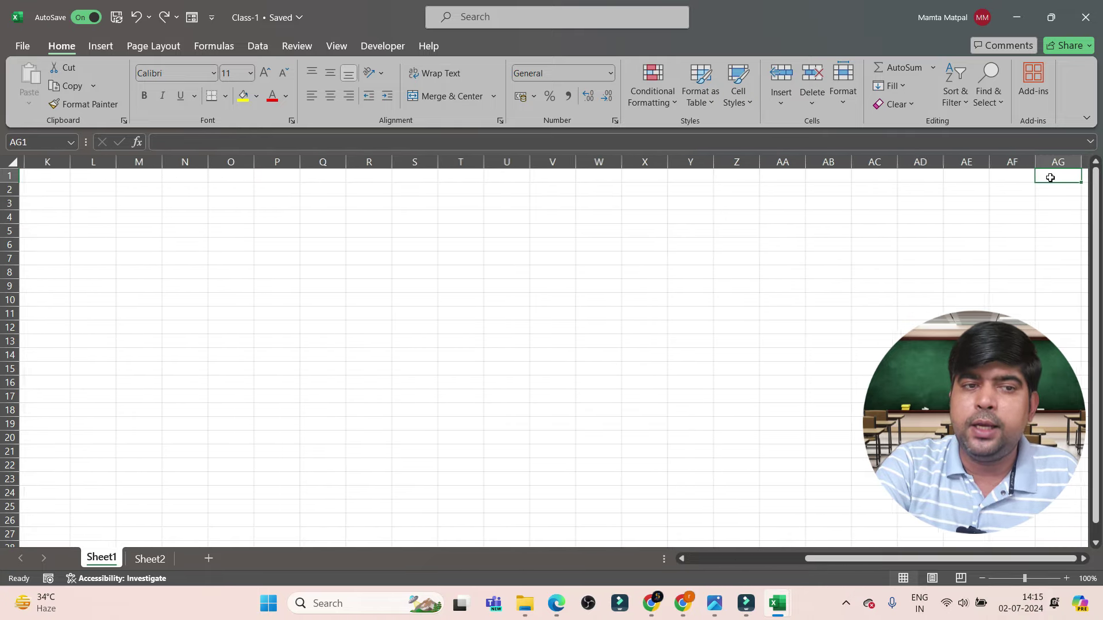
{"action": "key", "text": "Right"}
{"action": "key", "text": "Right"}
{"action": "key", "text": "Right"}
{"action": "key", "text": "Right"}
{"action": "key", "text": "Right"}
{"action": "key", "text": "Right"}
{"action": "key", "text": "Right"}
{"action": "key", "text": "Right"}
{"action": "key", "text": "Right"}
{"action": "key", "text": "Right"}
{"action": "key", "text": "Right"}
{"action": "key", "text": "Right"}
{"action": "key", "text": "Right"}
{"action": "key", "text": "Right"}
{"action": "key", "text": "Right"}
{"action": "key", "text": "Right"}
{"action": "key", "text": "Right"}
{"action": "key", "text": "Right"}
{"action": "key", "text": "Right"}
{"action": "key", "text": "Right"}
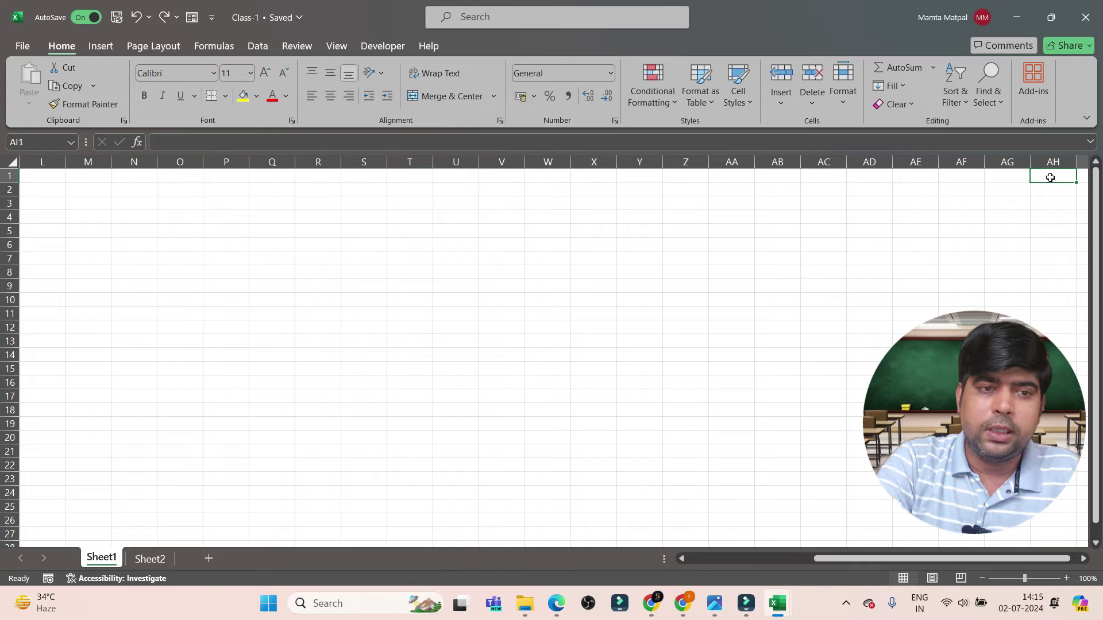
{"action": "key", "text": "Right"}
{"action": "key", "text": "Right"}
{"action": "key", "text": "Right"}
{"action": "key", "text": "Right"}
{"action": "key", "text": "Right"}
{"action": "key", "text": "Right"}
{"action": "key", "text": "Right"}
{"action": "key", "text": "Right"}
{"action": "key", "text": "Right"}
{"action": "key", "text": "Right"}
{"action": "key", "text": "Right"}
{"action": "key", "text": "Right"}
{"action": "key", "text": "Right"}
{"action": "key", "text": "Right"}
{"action": "key", "text": "Right"}
{"action": "key", "text": "Right"}
{"action": "key", "text": "Right"}
{"action": "key", "text": "Right"}
{"action": "key", "text": "Right"}
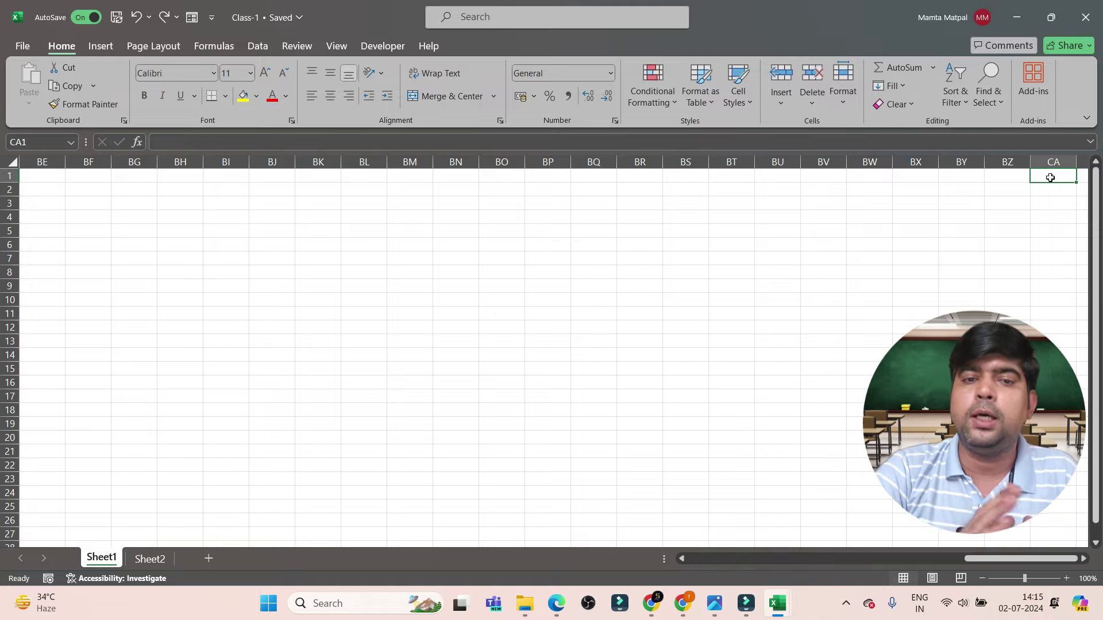
- Return to cell A1 and jump to the last row of column A to check the sheet's row limit
{"action": "left_click_drag", "start_coordinate": [994, 560], "coordinate": [691, 568]}
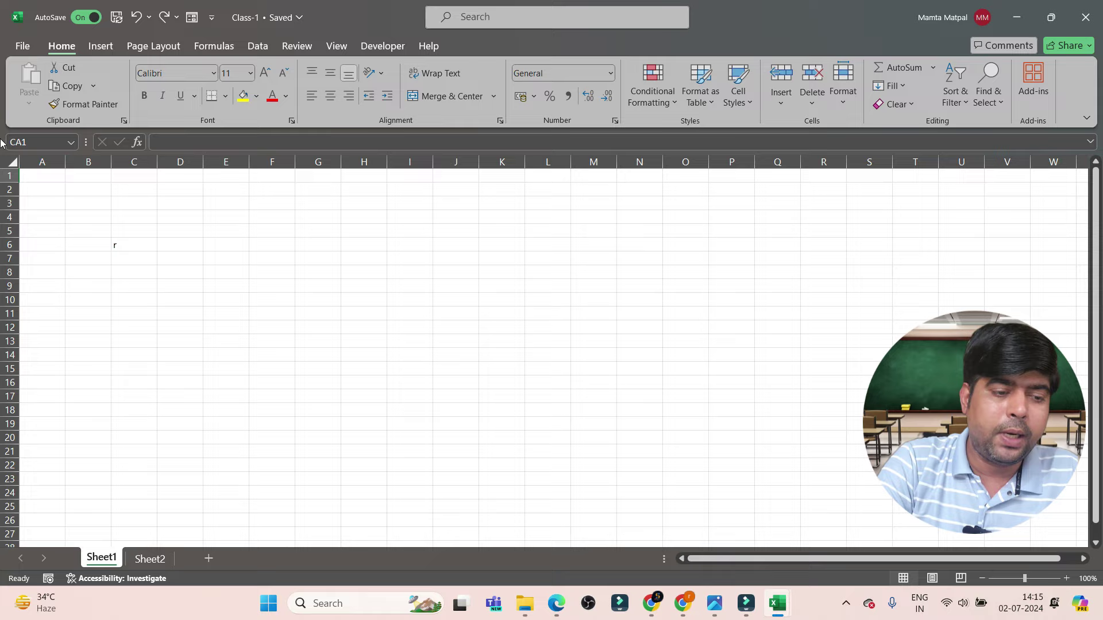
{"action": "left_click", "coordinate": [36, 179]}
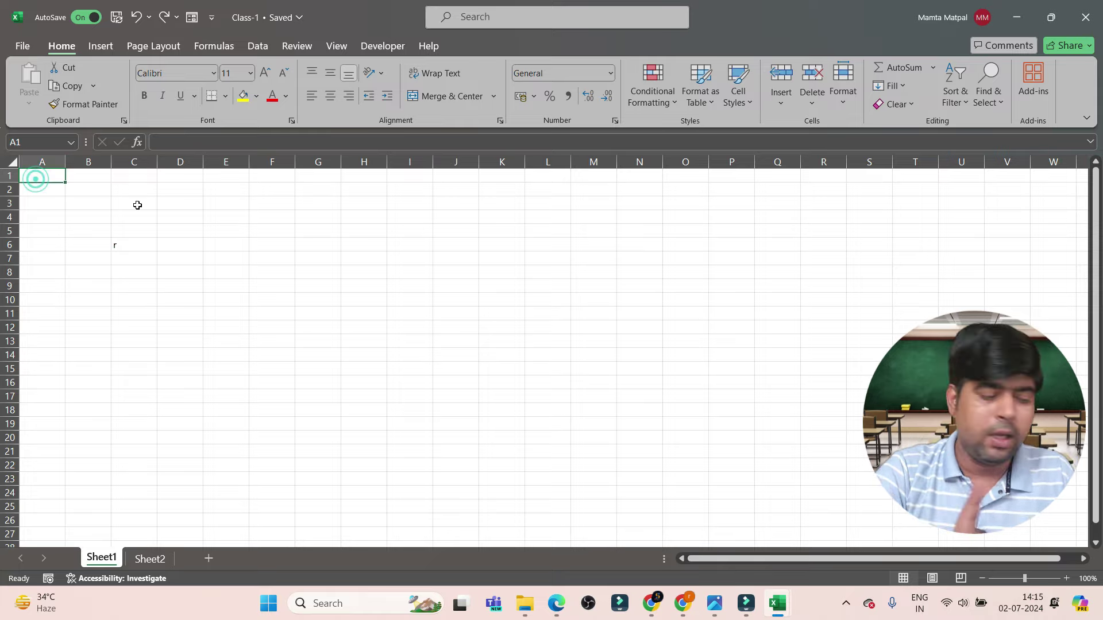
{"action": "key", "text": "ctrl+Down"}
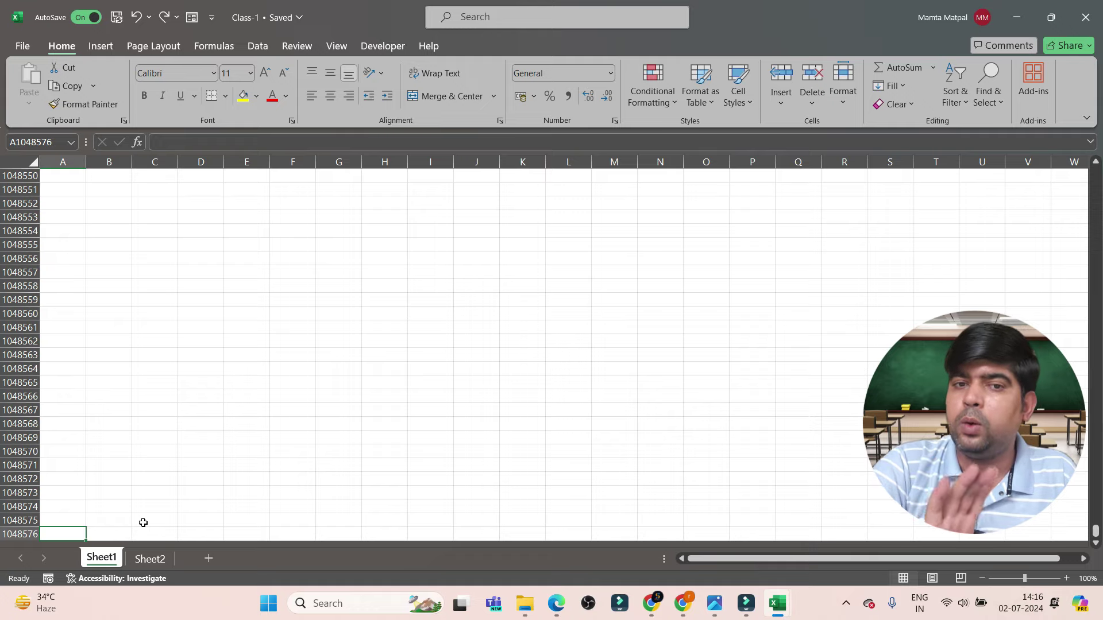
- Switch to Sheet2 and add two more worksheets after it
{"action": "key", "text": "ctrl+Page_Down"}
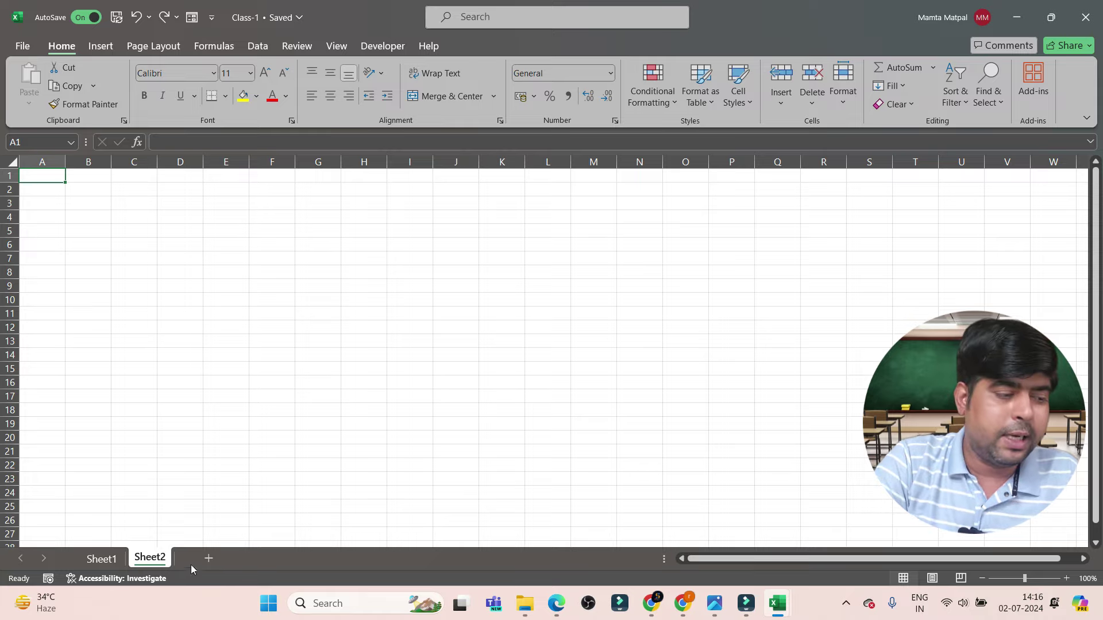
{"action": "left_click", "coordinate": [209, 559]}
{"action": "left_click", "coordinate": [258, 559]}
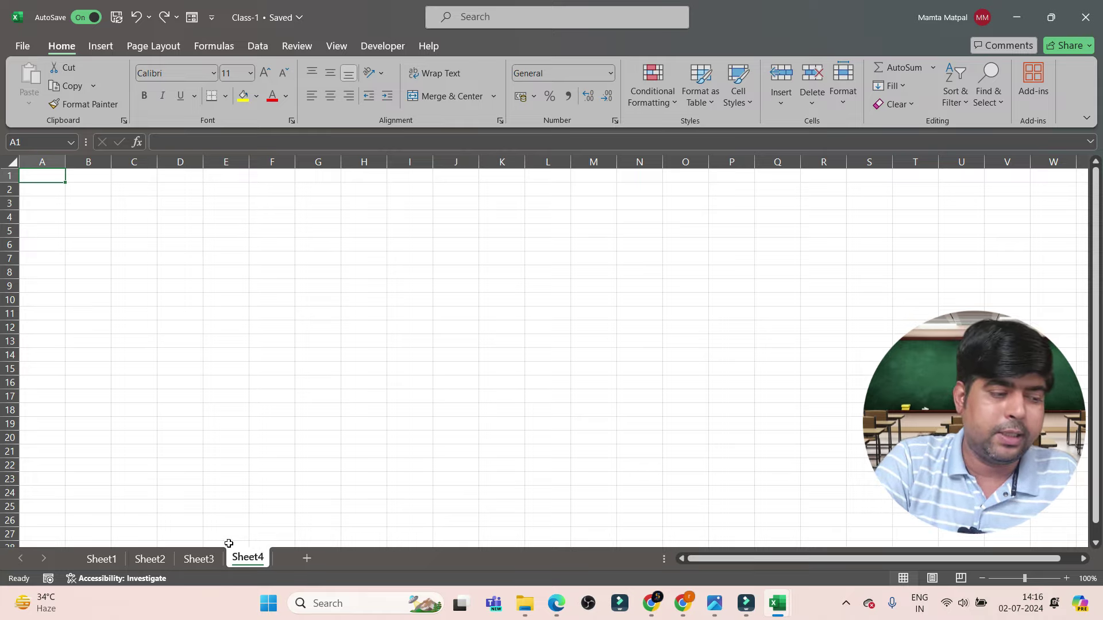
- Return to Sheet1 and jump from the last row of column A back up to A1
{"action": "left_click", "coordinate": [115, 559]}
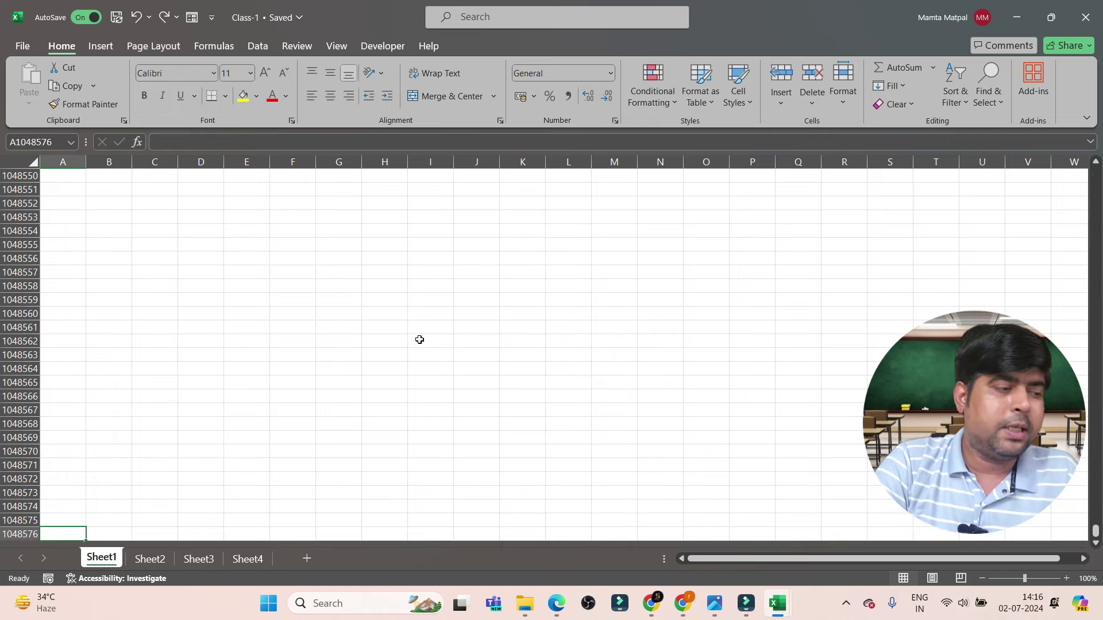
{"action": "left_click", "coordinate": [386, 344]}
{"action": "left_click", "coordinate": [72, 533]}
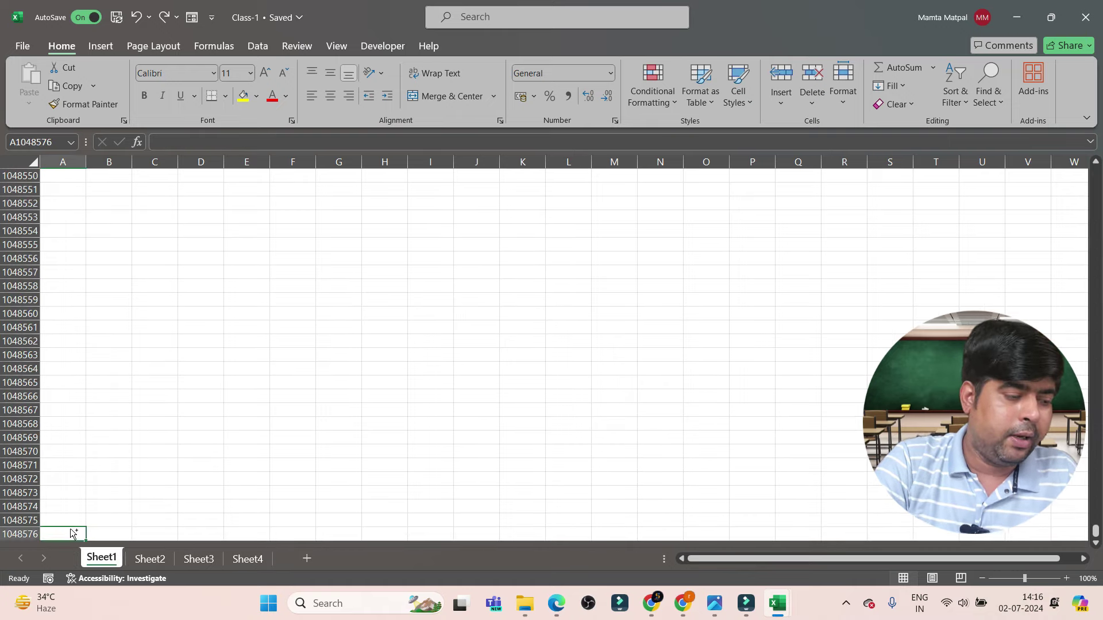
{"action": "key", "text": "ctrl+Up"}
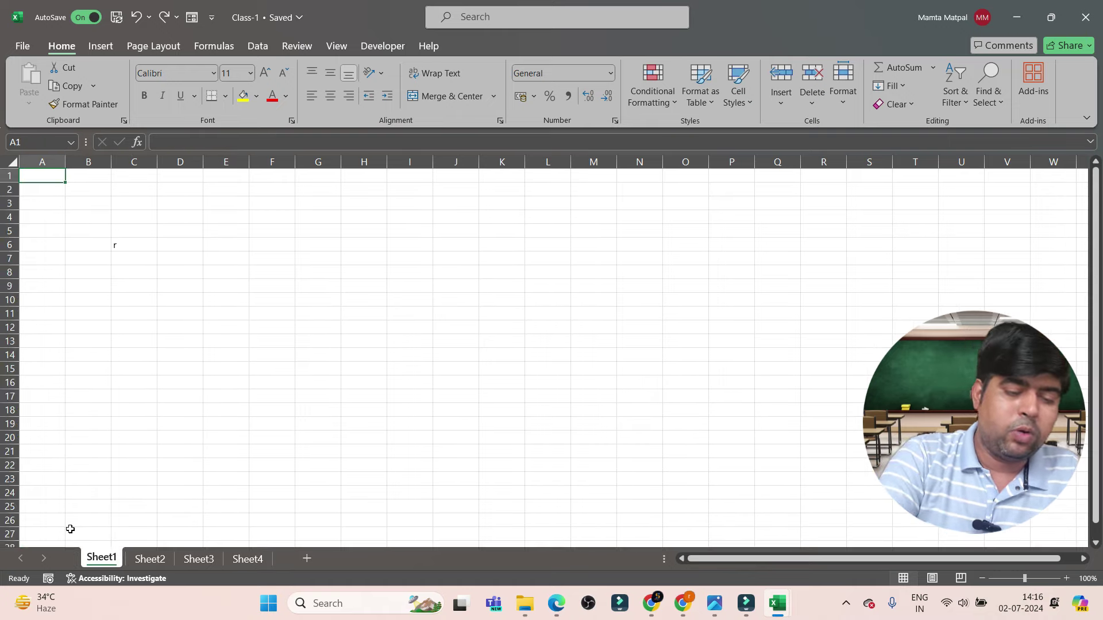
- Select cell B7 on Sheet1, view Sheet2 and Sheet3, and select cell E14 on Sheet3
{"action": "left_click", "coordinate": [96, 264]}
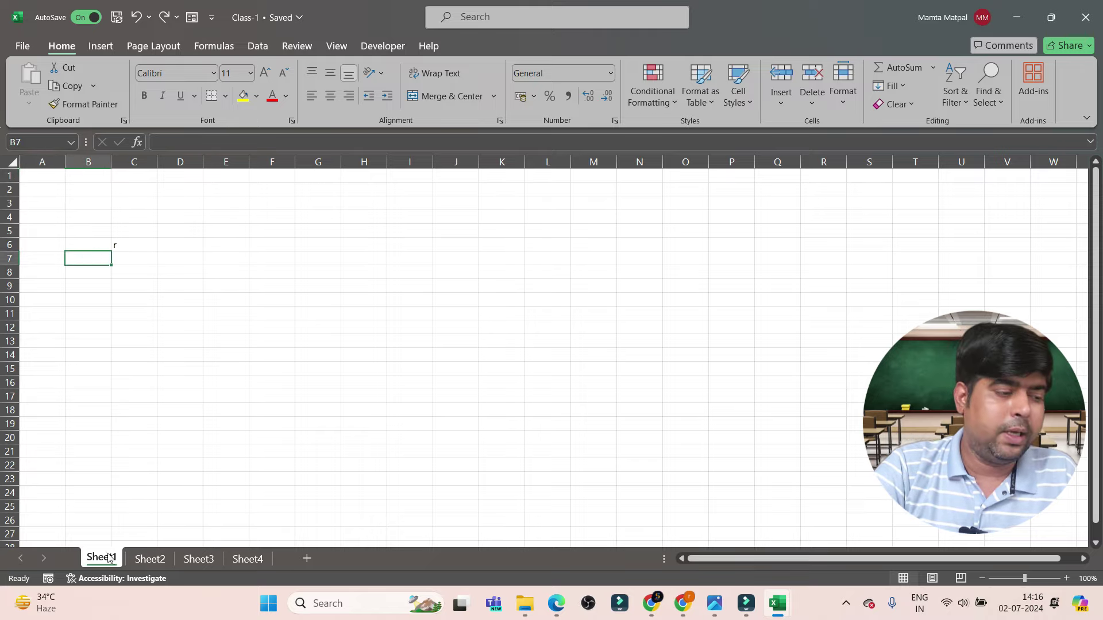
{"action": "left_click", "coordinate": [151, 559]}
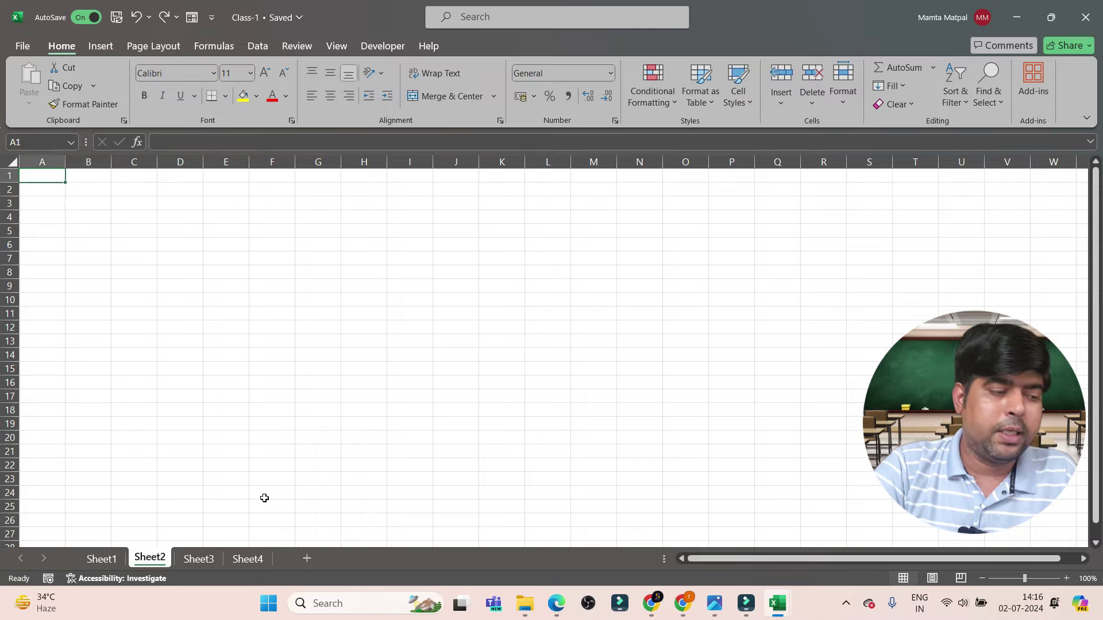
{"action": "left_click", "coordinate": [215, 556]}
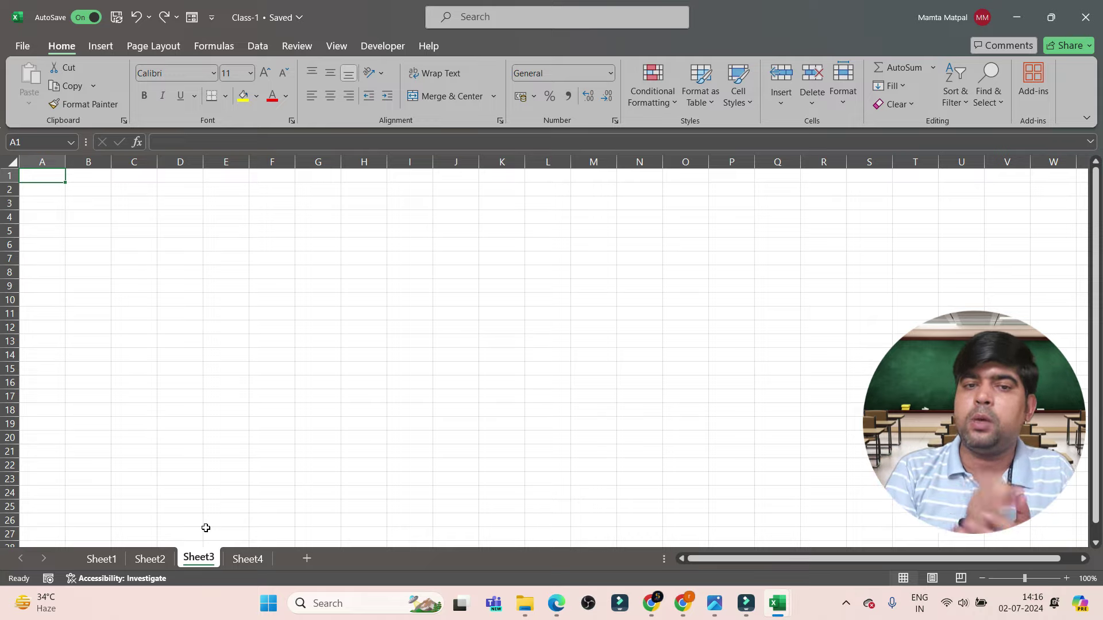
{"action": "left_click", "coordinate": [220, 351]}
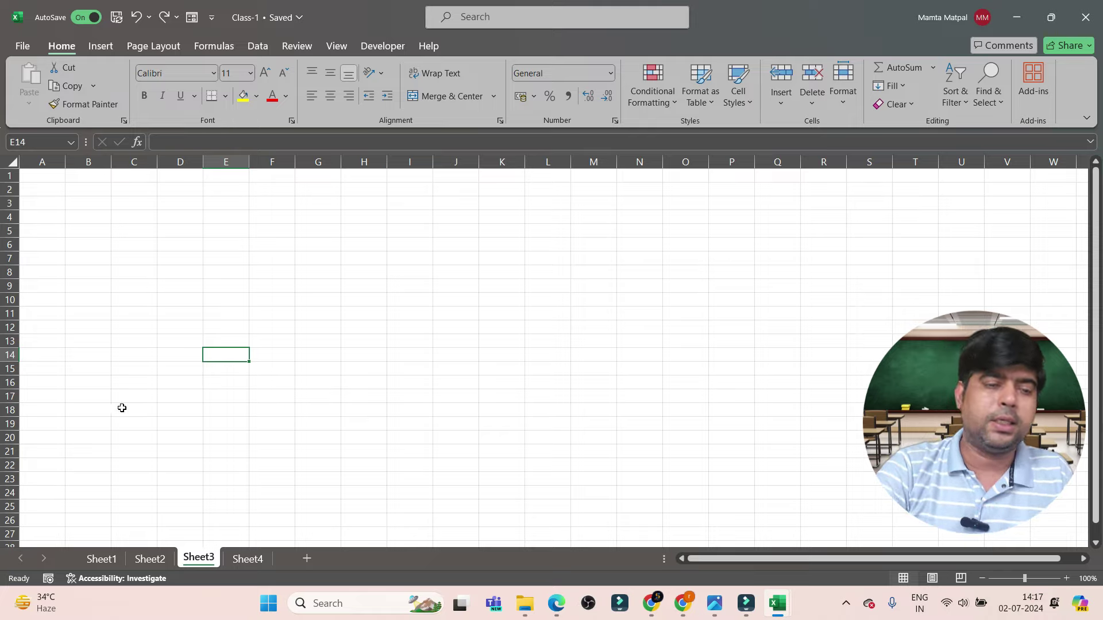
- Rename Sheet1 as "Student Result"
{"action": "left_click", "coordinate": [102, 558]}
{"action": "double_click", "coordinate": [102, 559]}
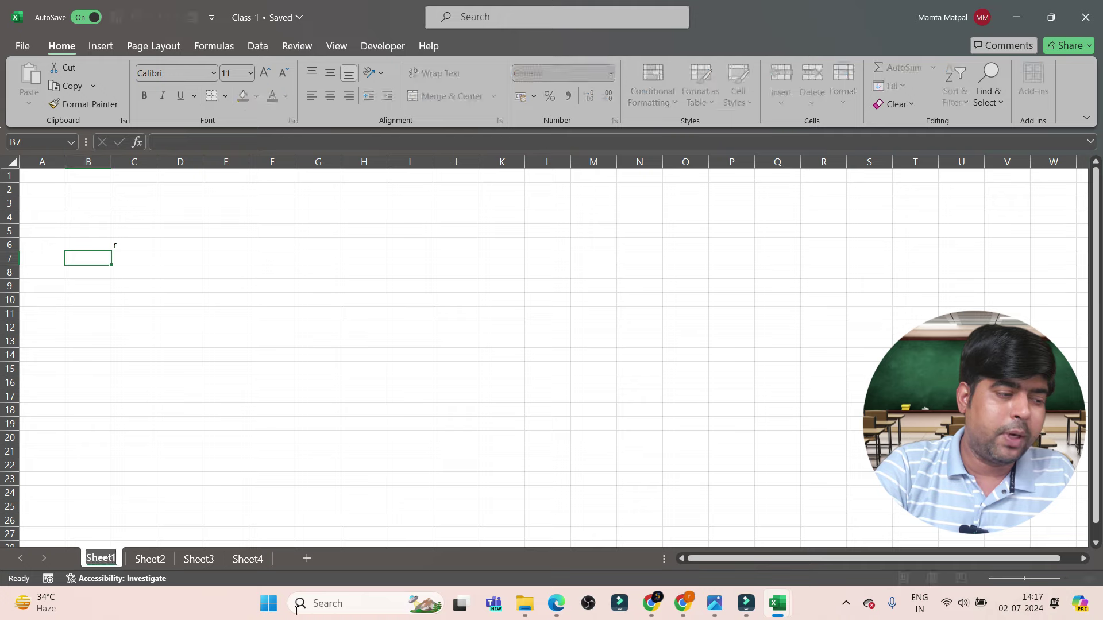
{"action": "mouse_move", "coordinate": [459, 603]}
{"action": "key", "text": "Caps_Lock"}
{"action": "type", "text": "Student R"}
{"action": "key", "text": "Caps_Lock"}
{"action": "type", "text": "esult"}
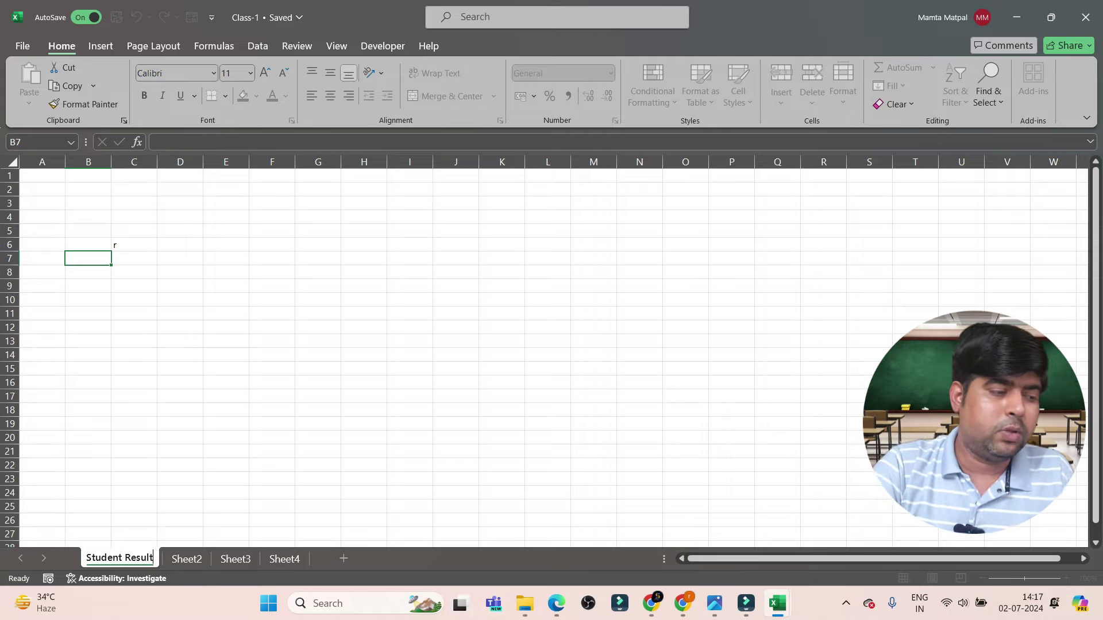
- Rename Sheet2 as "Student Name" and select cell G22 on it
{"action": "double_click", "coordinate": [190, 558]}
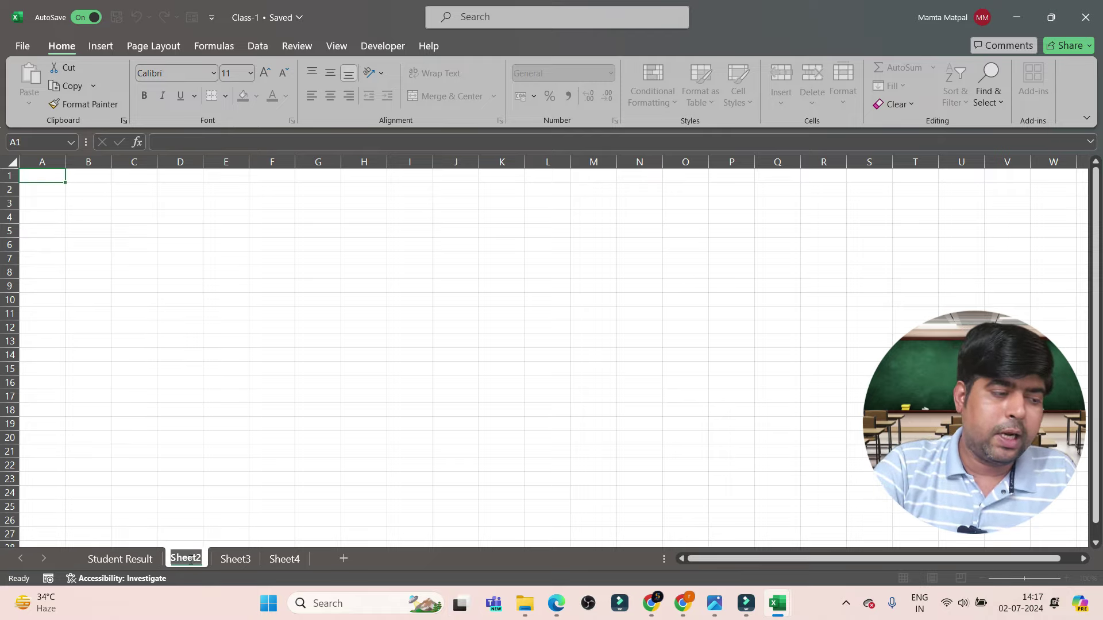
{"action": "key", "text": "Caps_Lock"}
{"action": "type", "text": "S"}
{"action": "key", "text": "Caps_Lock"}
{"action": "type", "text": "tudent"}
{"action": "key", "text": "Caps_Lock"}
{"action": "key", "text": "Caps_Lock"}
{"action": "type", "text": "n"}
{"action": "key", "text": "Caps_Lock"}
{"action": "type", "text": "AME"}
{"action": "key", "text": "BackSpace"}
{"action": "key", "text": "BackSpace"}
{"action": "key", "text": "BackSpace"}
{"action": "key", "text": "BackSpace"}
{"action": "type", "text": "N"}
{"action": "key", "text": "Caps_Lock"}
{"action": "type", "text": "ame"}
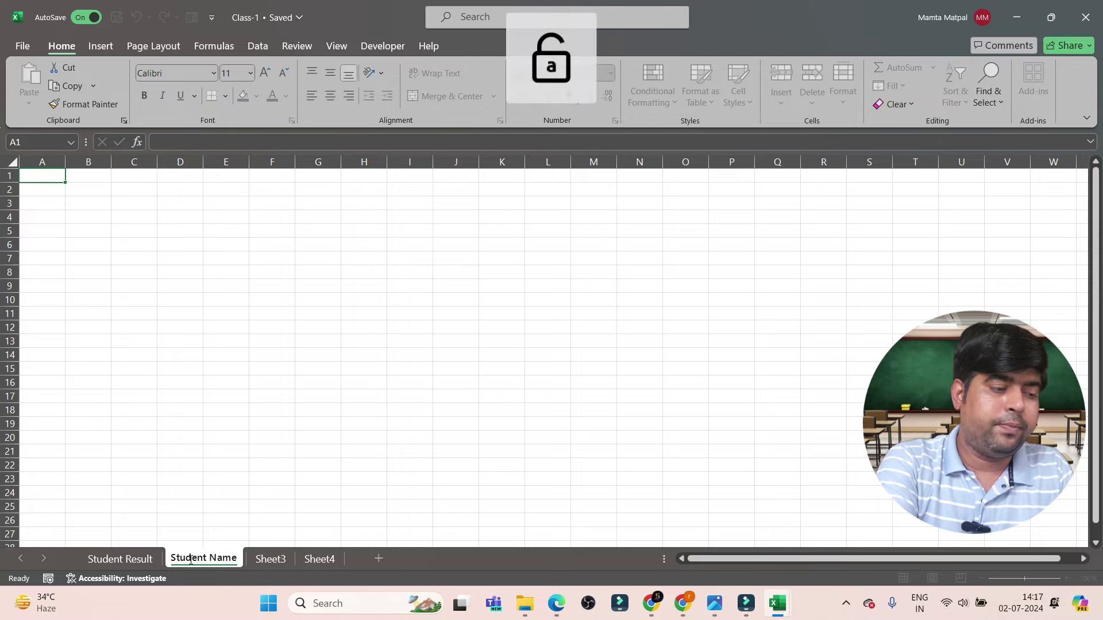
{"action": "left_click", "coordinate": [326, 464]}
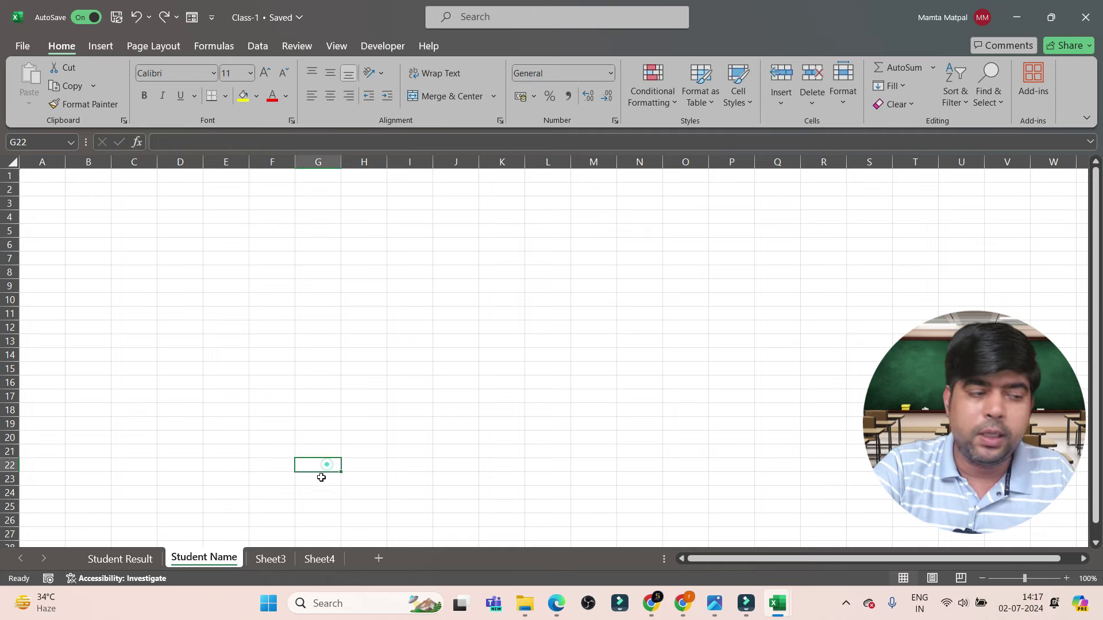
- Open Sheet3's name for editing and leave it by switching to the Student Name sheet
{"action": "right_click", "coordinate": [271, 559]}
{"action": "left_click", "coordinate": [350, 376]}
{"action": "left_click", "coordinate": [350, 379]}
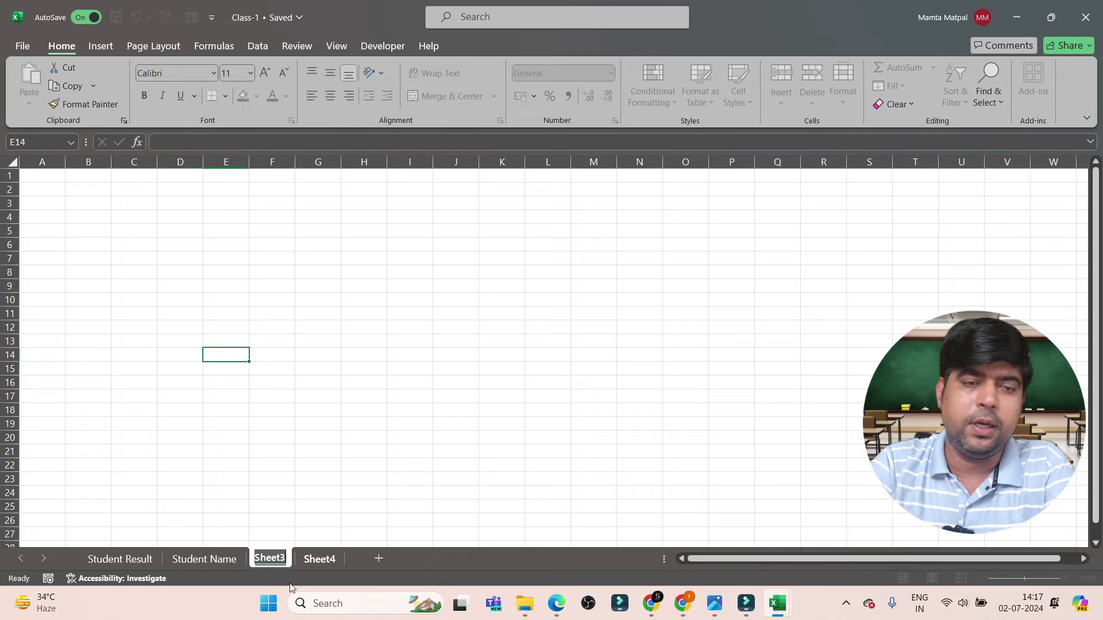
{"action": "left_click", "coordinate": [195, 560]}
- Examine the sheet commands and tab color choices for the Student Result sheet, and leave without choosing any
{"action": "right_click", "coordinate": [115, 560]}
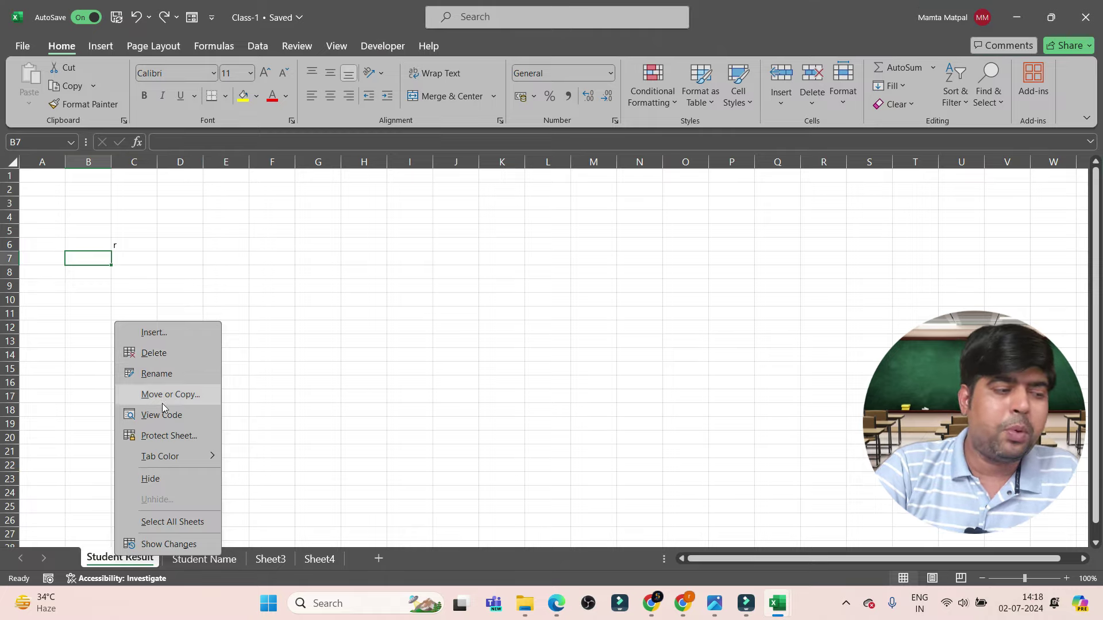
{"action": "mouse_move", "coordinate": [149, 463]}
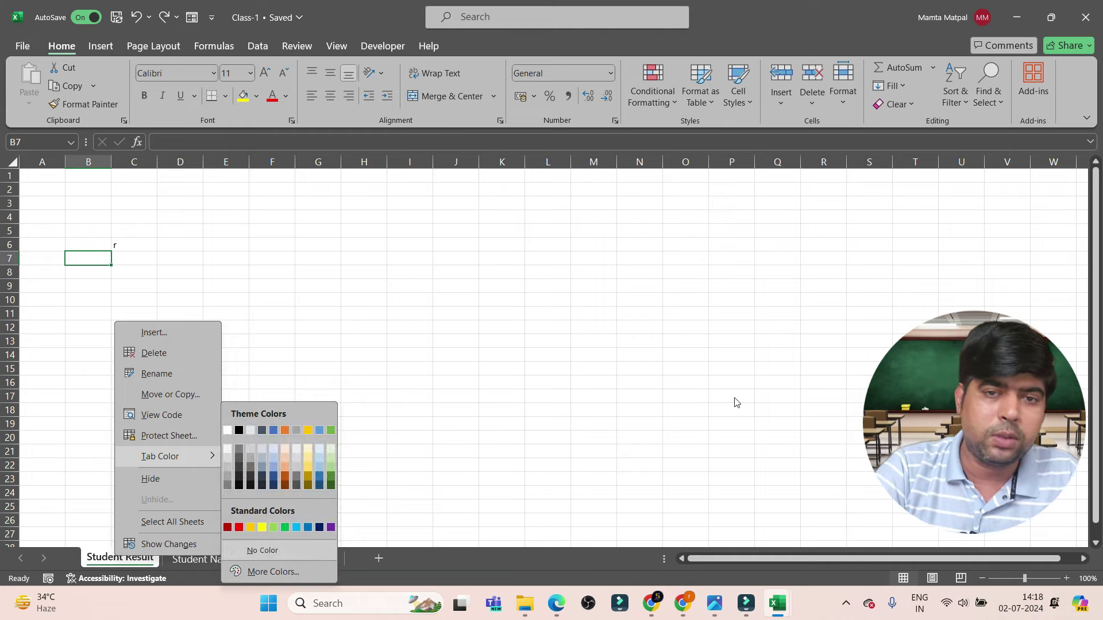
{"action": "left_click", "coordinate": [714, 394]}
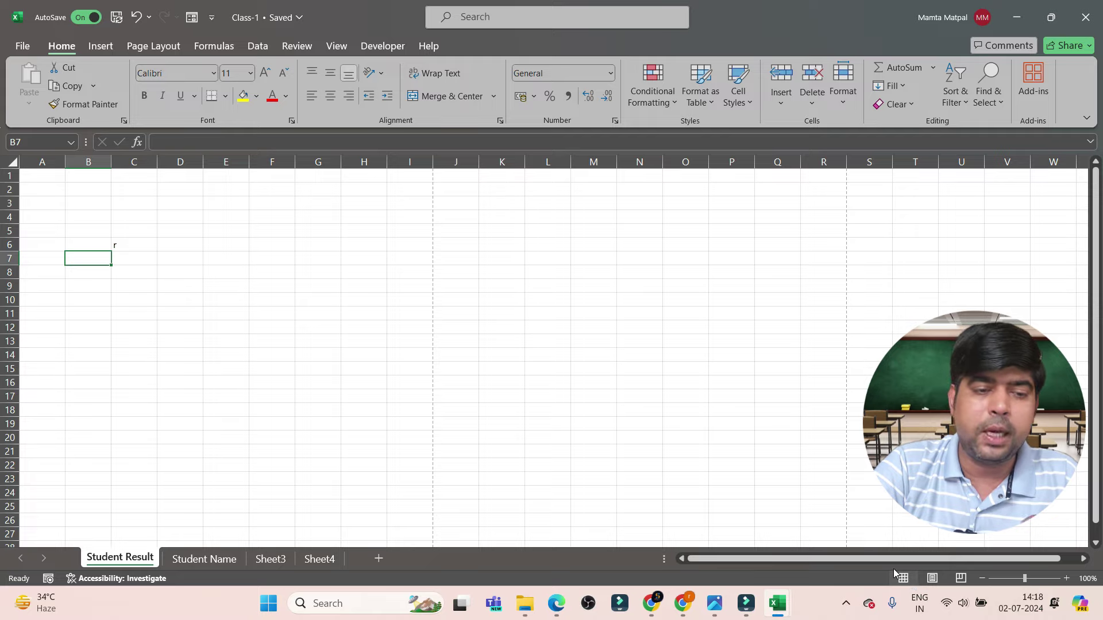
- View the Student Result sheet in Page Layout and Page Break Preview, and return to Normal view
{"action": "left_click", "coordinate": [932, 579]}
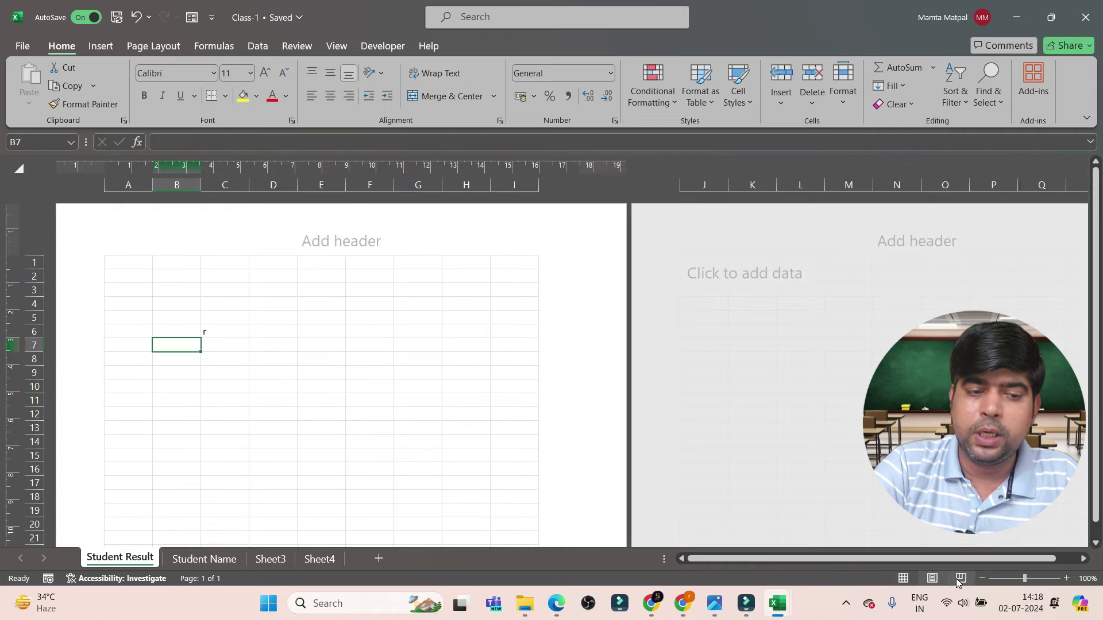
{"action": "left_click", "coordinate": [960, 579]}
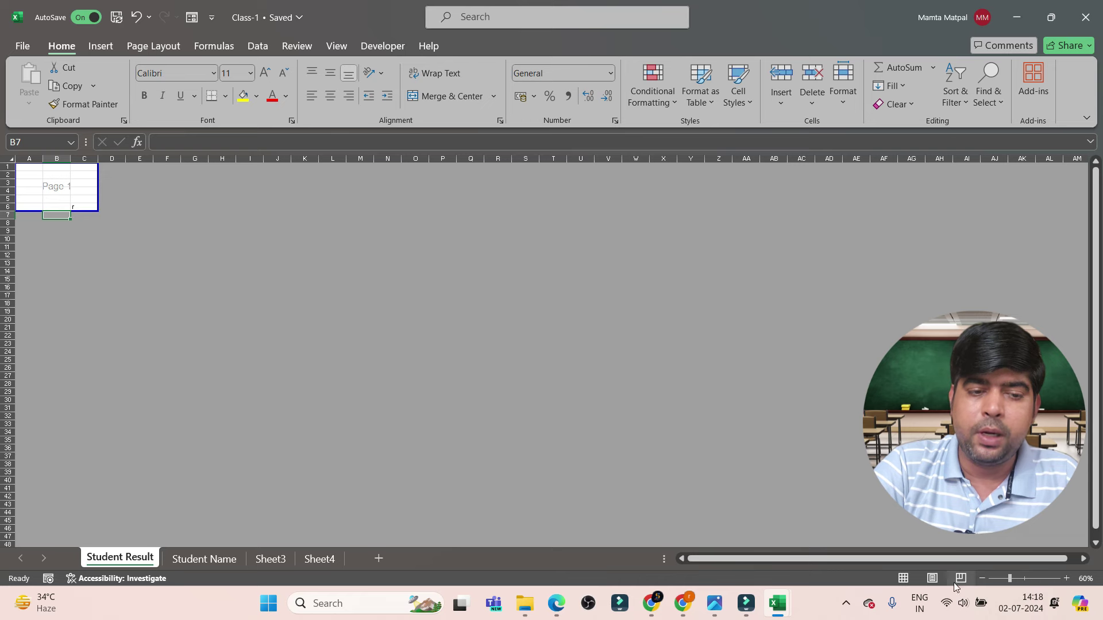
{"action": "left_click", "coordinate": [903, 579]}
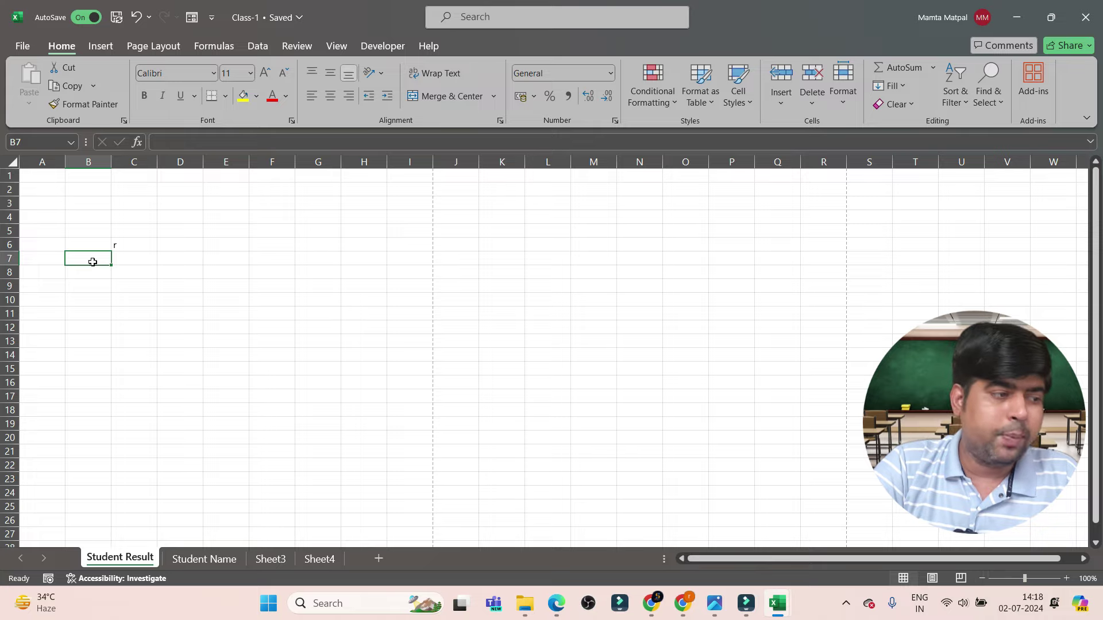
- Select cell C6, zoom the Student Result sheet in to 240%, and bring it back to 102%
{"action": "left_click", "coordinate": [122, 244]}
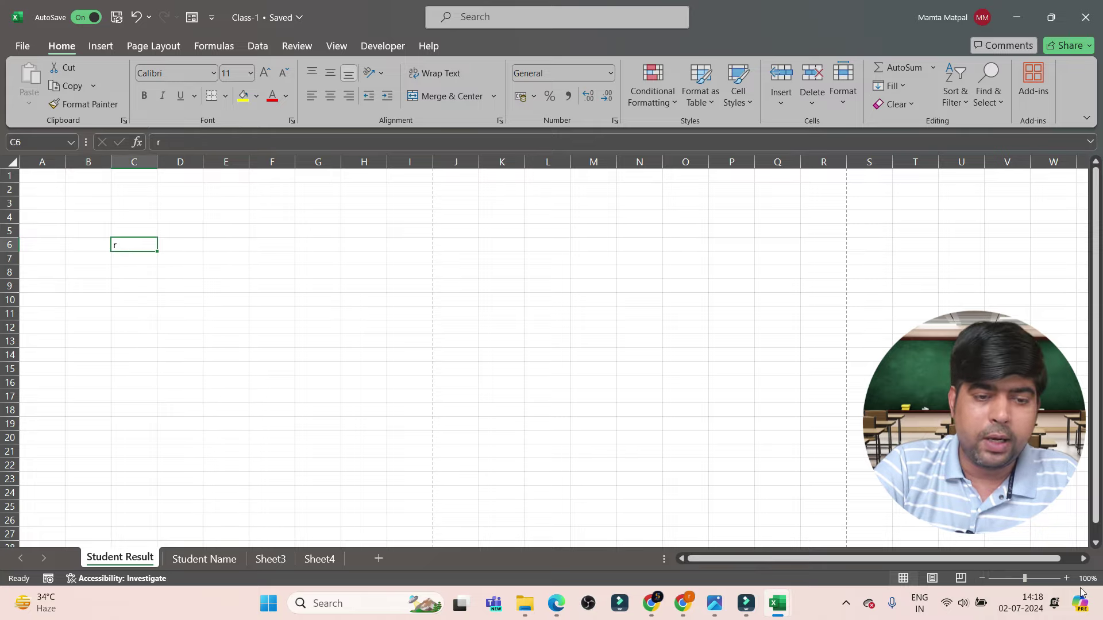
{"action": "left_click", "coordinate": [1066, 578]}
{"action": "left_click", "coordinate": [1066, 578]}
{"action": "left_click", "coordinate": [1065, 578]}
{"action": "left_click", "coordinate": [1066, 578]}
{"action": "left_click", "coordinate": [1066, 577]}
{"action": "left_click", "coordinate": [1066, 578]}
{"action": "left_click", "coordinate": [1065, 577]}
{"action": "left_click", "coordinate": [1066, 577]}
{"action": "left_click", "coordinate": [1065, 578]}
{"action": "left_click", "coordinate": [1065, 577]}
{"action": "left_click", "coordinate": [1066, 578]}
{"action": "left_click", "coordinate": [1066, 578]}
{"action": "left_click", "coordinate": [1065, 578]}
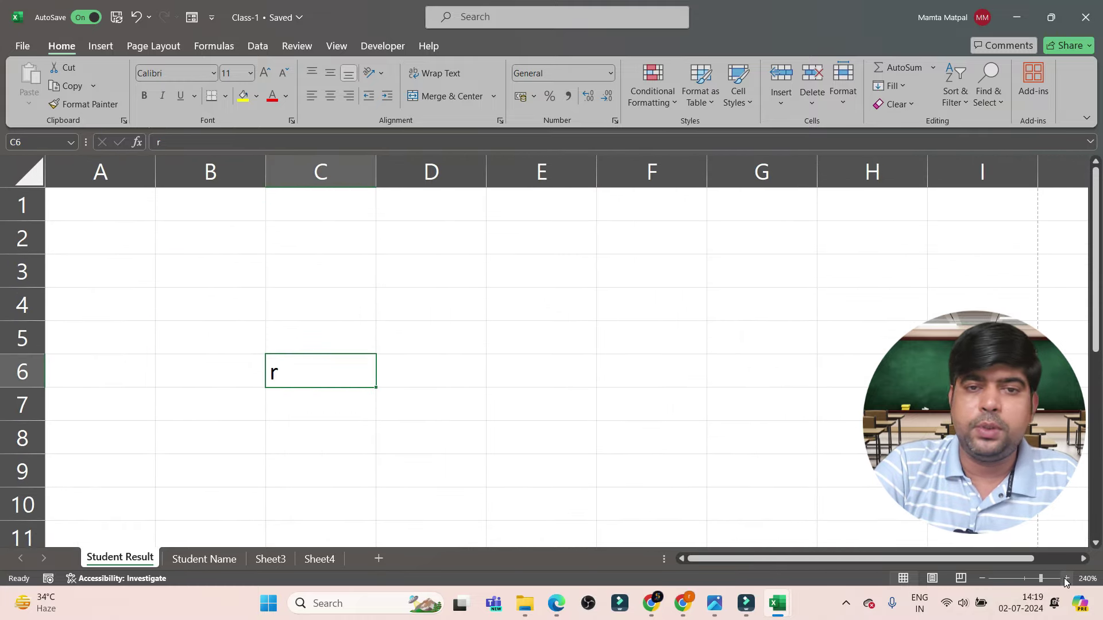
{"action": "left_click", "coordinate": [1026, 578]}
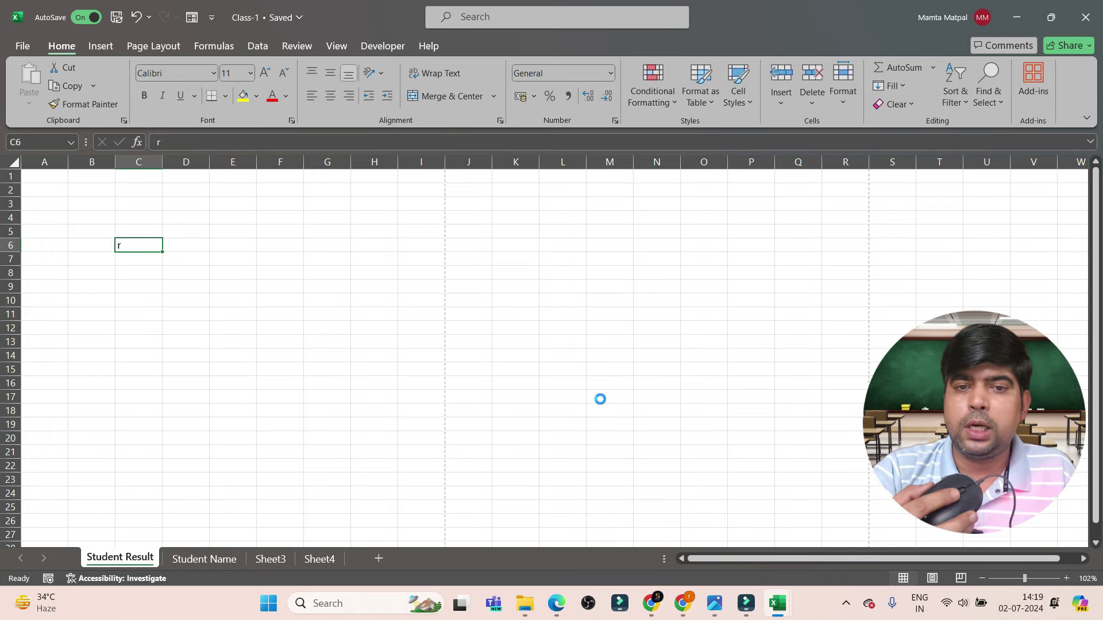
- Zoom the sheet out to 10% and back in to 280% to view cell C6 at different magnifications
{"action": "scroll", "coordinate": [600, 399], "scroll_direction": "down", "scroll_amount": 1}
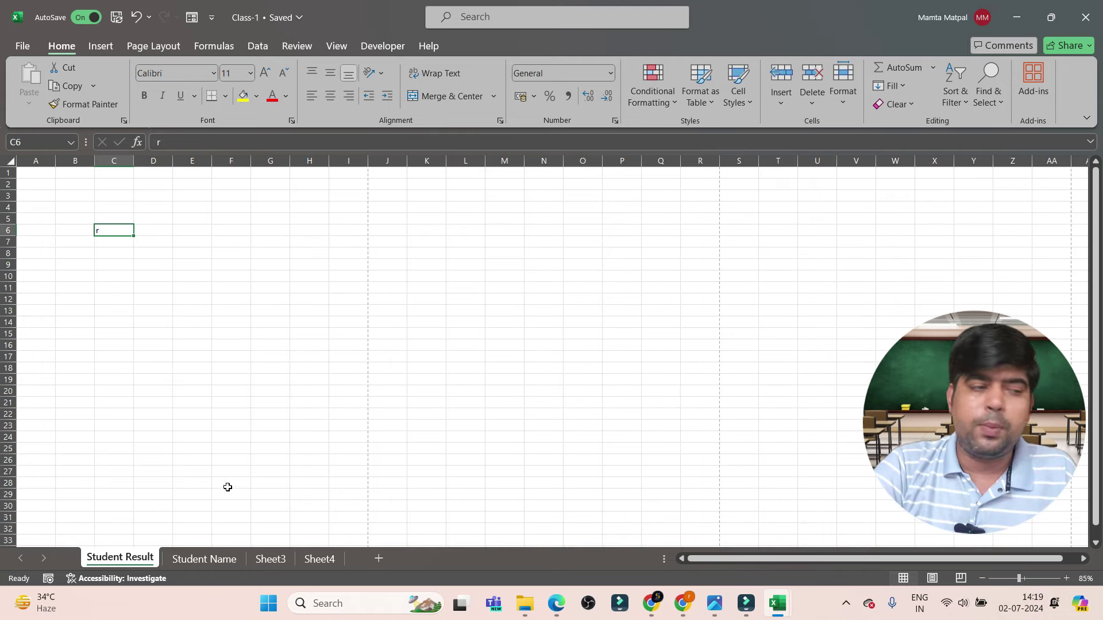
{"action": "scroll", "coordinate": [215, 420], "scroll_direction": "down", "scroll_amount": 5}
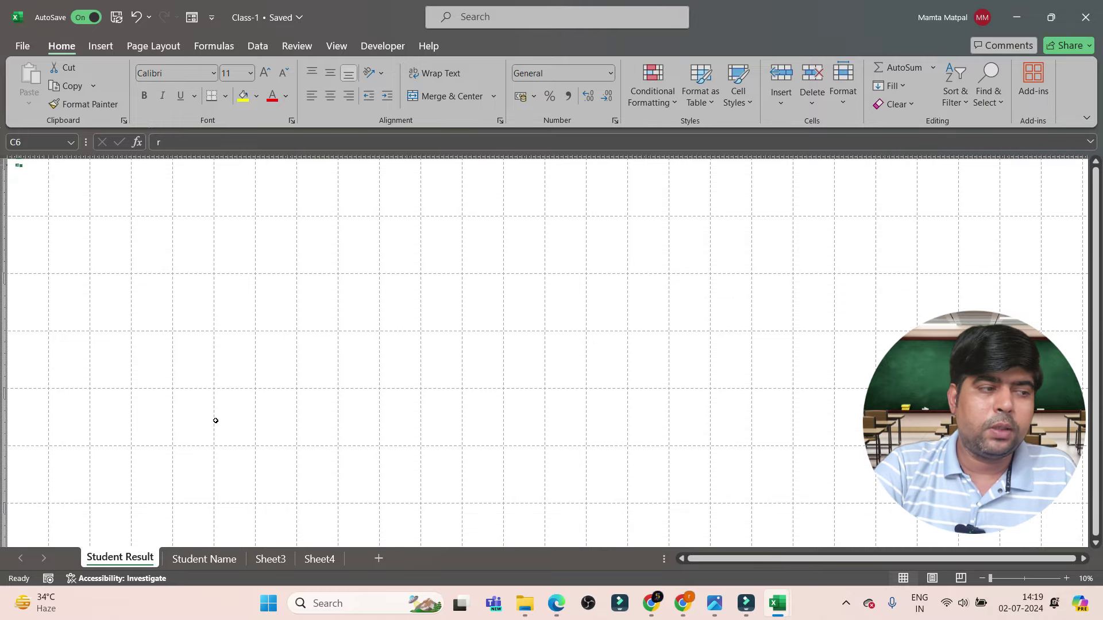
{"action": "scroll", "coordinate": [215, 421], "scroll_direction": "up", "scroll_amount": 8}
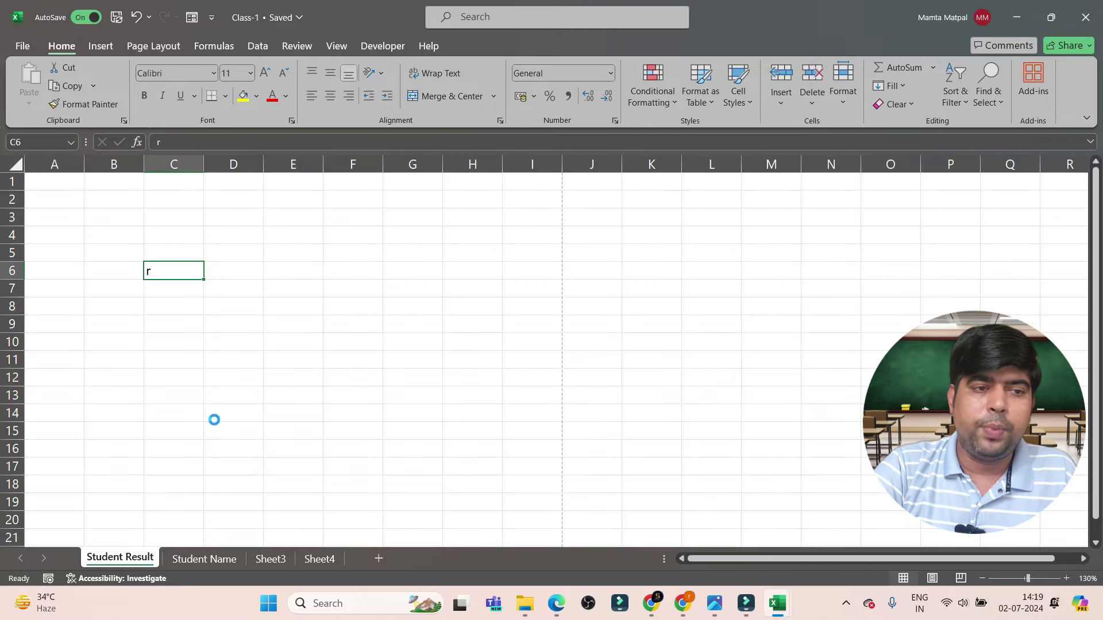
{"action": "scroll", "coordinate": [214, 421], "scroll_direction": "up", "scroll_amount": 2}
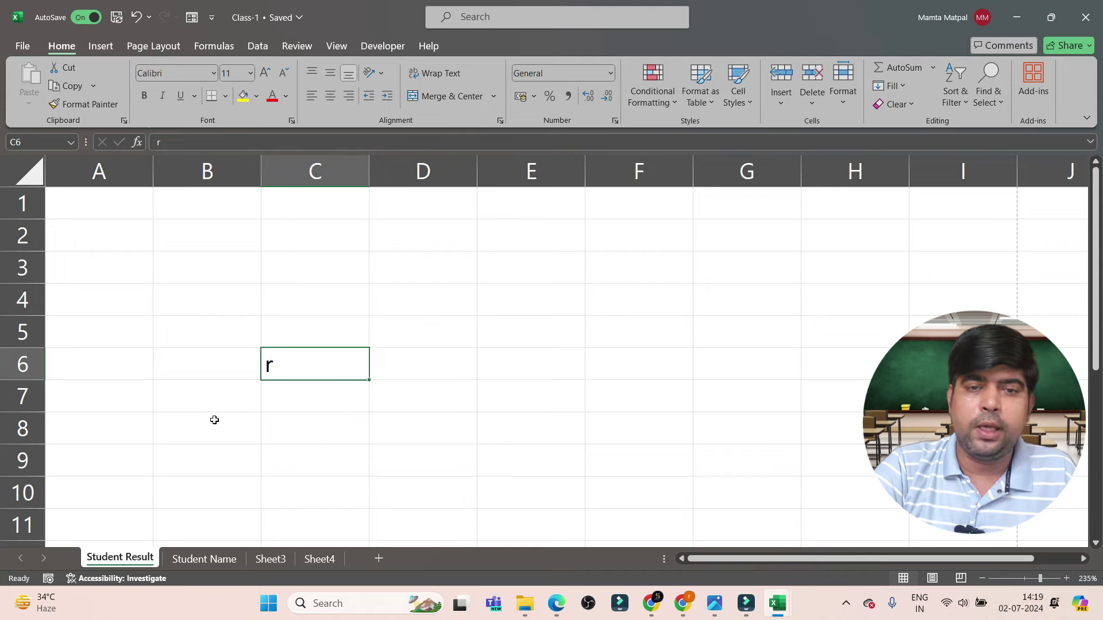
{"action": "scroll", "coordinate": [215, 421], "scroll_direction": "down", "scroll_amount": 3}
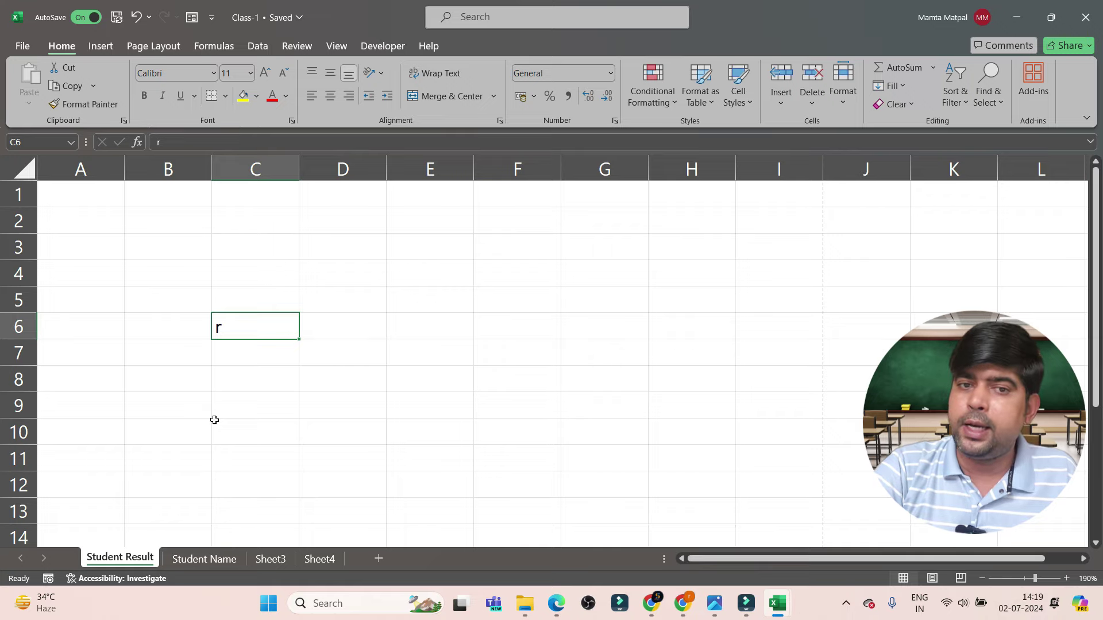
{"action": "scroll", "coordinate": [215, 420], "scroll_direction": "up", "scroll_amount": 6}
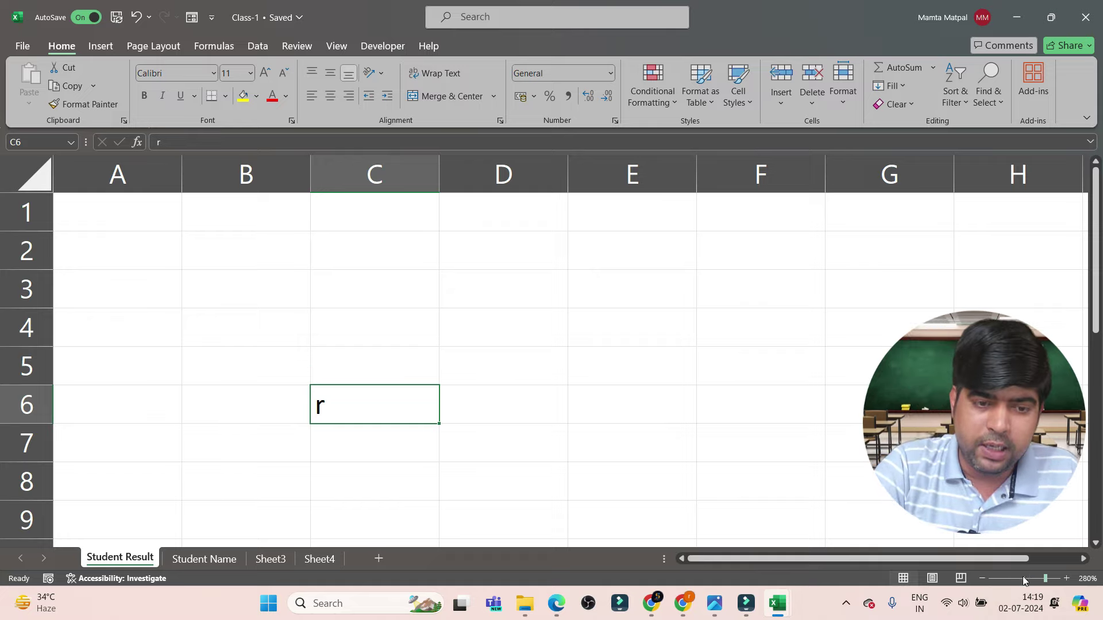
- Set the sheet zoom to 99% and close the Class-1 workbook
{"action": "left_click_drag", "start_coordinate": [1045, 578], "coordinate": [1025, 578]}
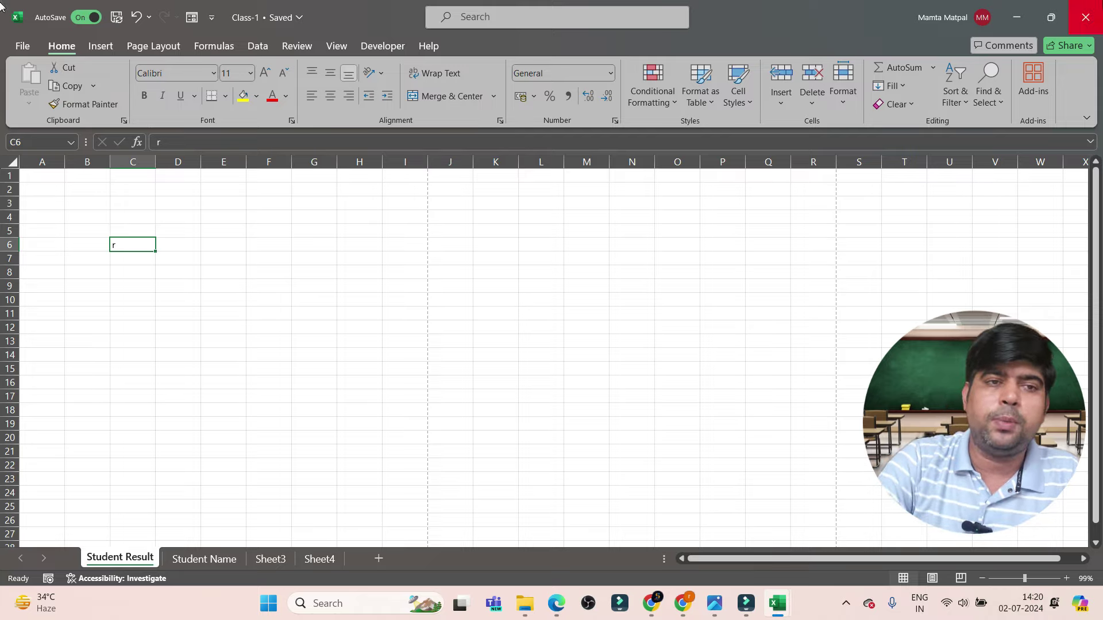
{"action": "left_click", "coordinate": [1091, 22]}
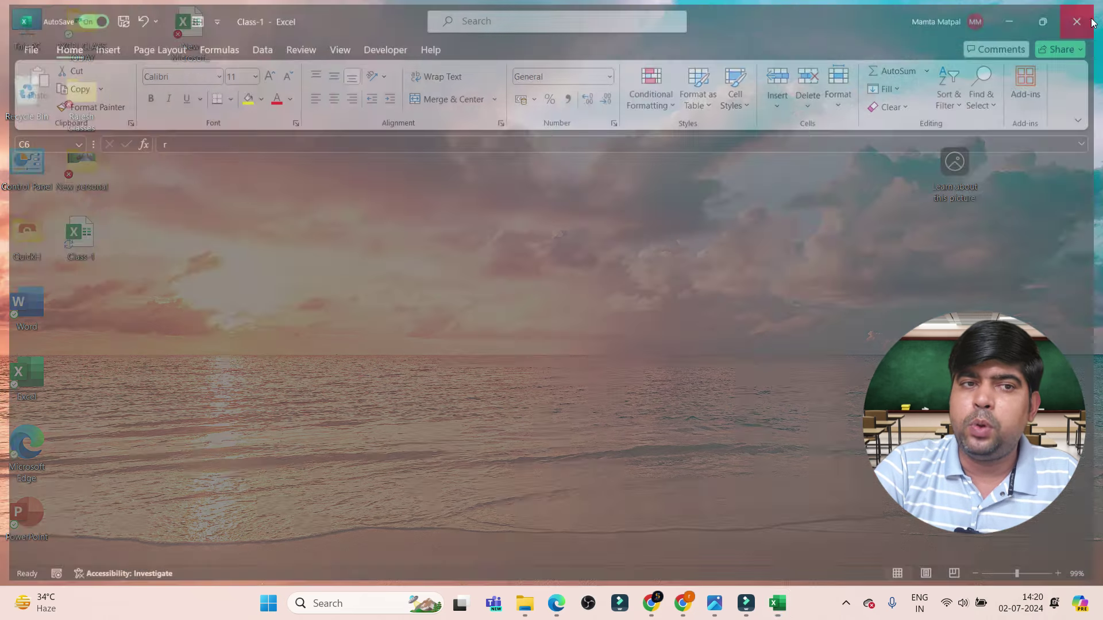